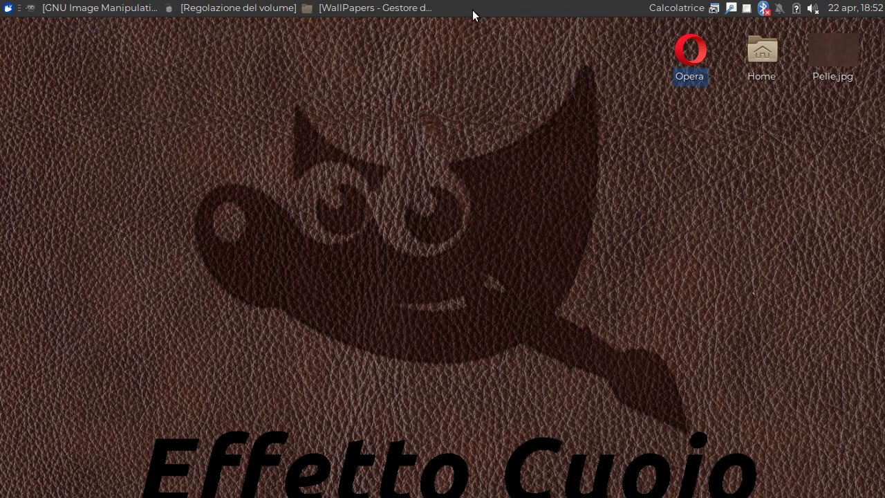
Preview the 1400 × 933 leather texture Pelle.jpg from the desktop, then return to GIMP.
double_click(829, 57)
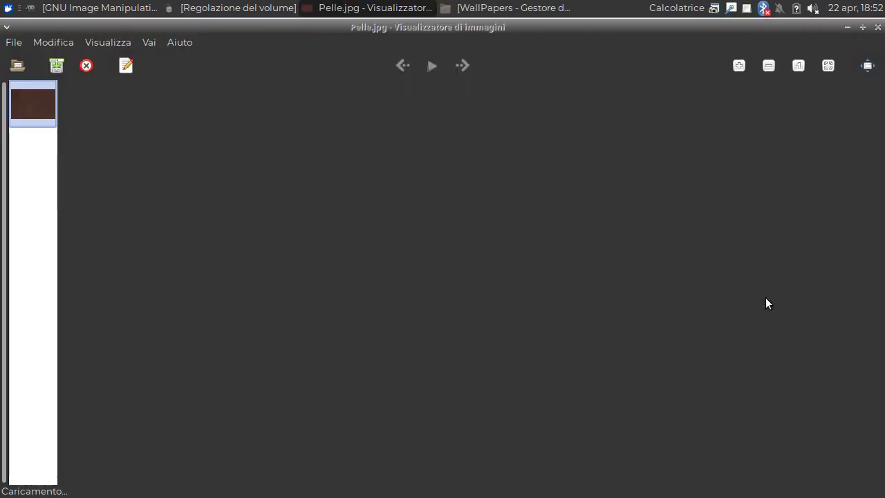
left_click(879, 27)
left_click(115, 9)
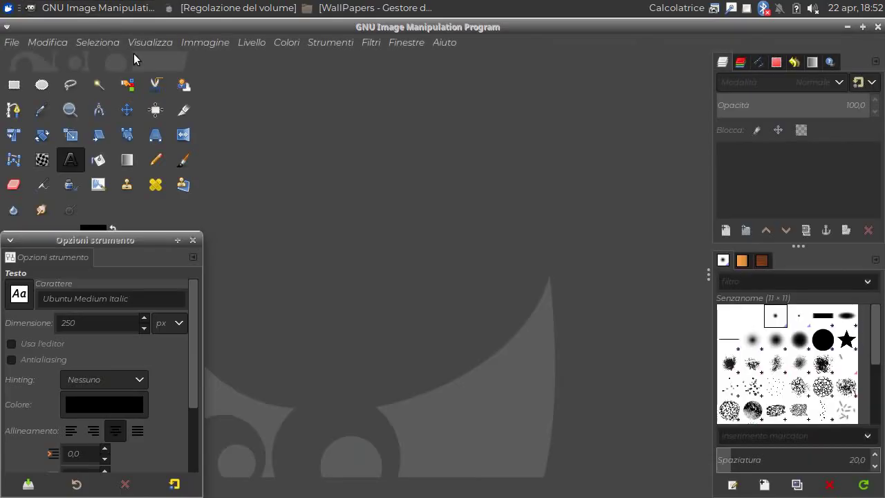
Open Pelle.jpg from the Scrivania folder as the working image.
left_click(12, 42)
left_click(28, 93)
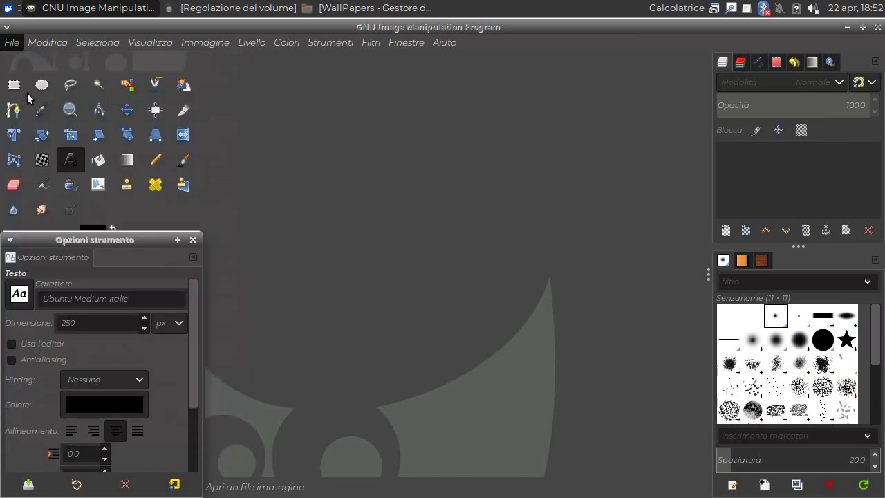
left_click(122, 146)
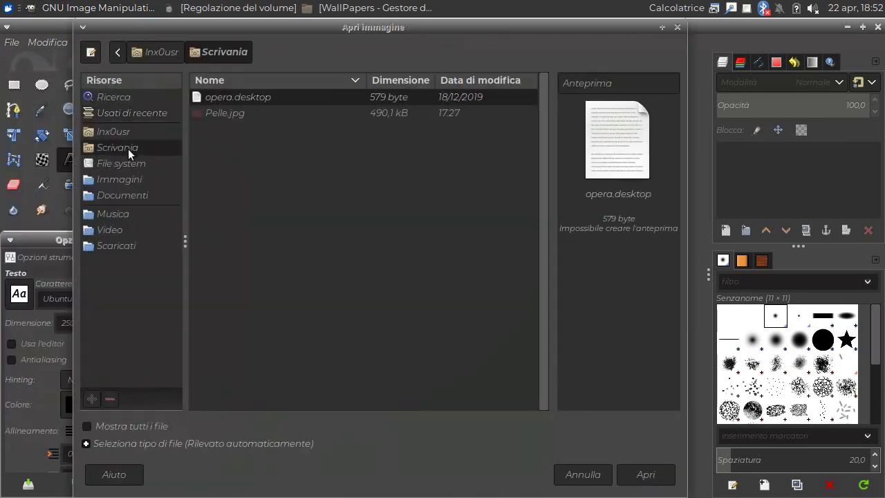
left_click(223, 114)
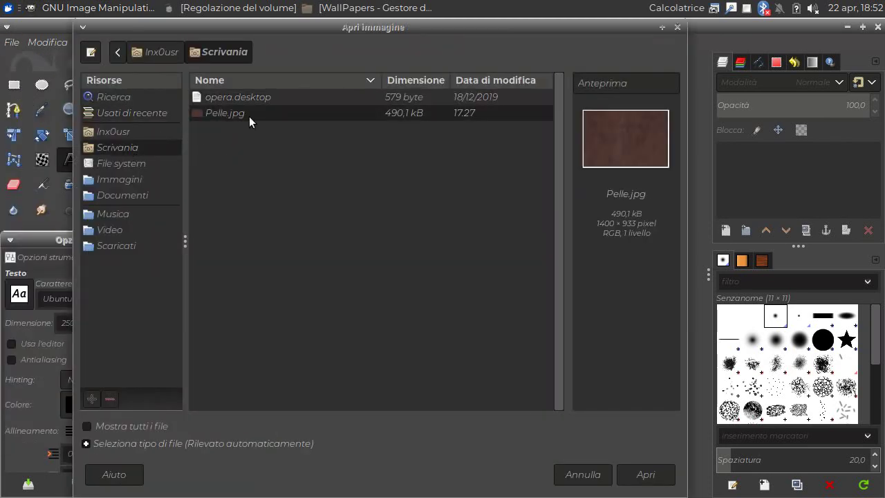
left_click(643, 474)
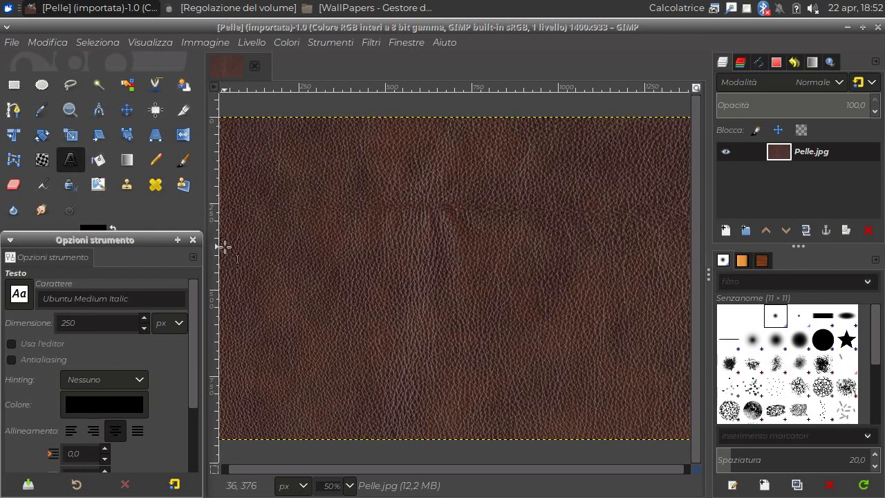
Add 'Vero Cuoio' in black 250 px Ubuntu Medium Italic across the image middle.
left_click_drag(220, 241, 690, 374)
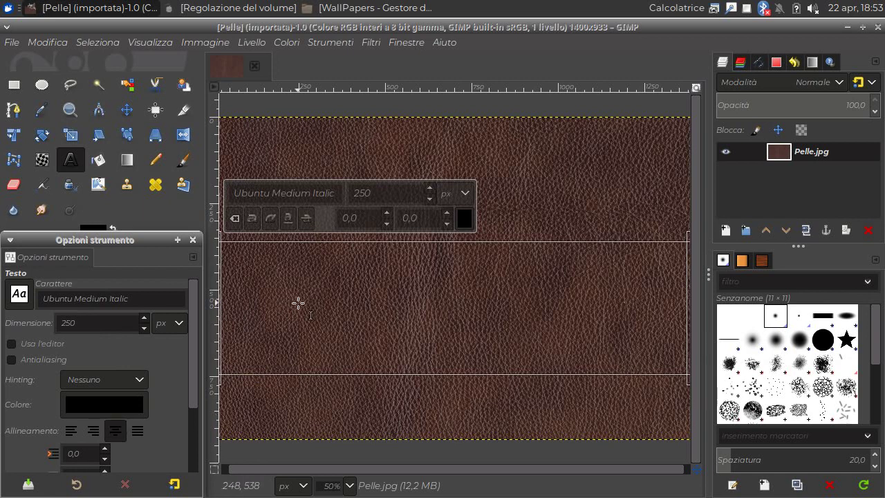
type("Vero Cu")
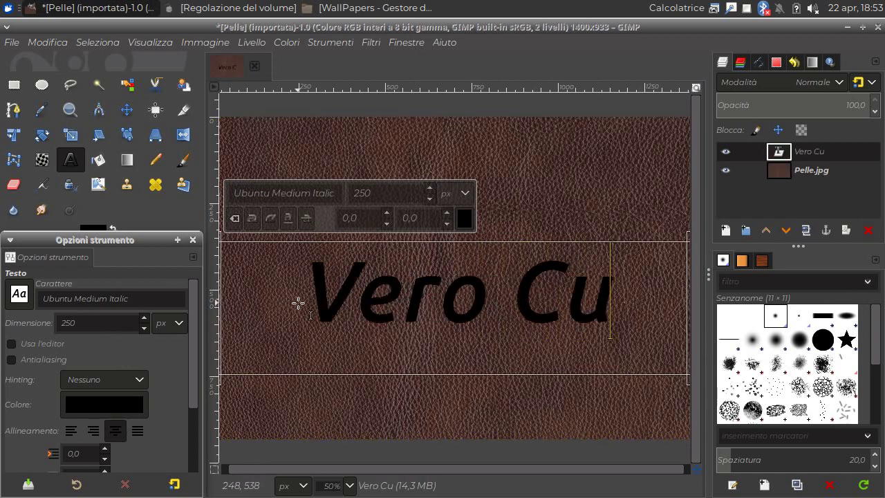
type("oio")
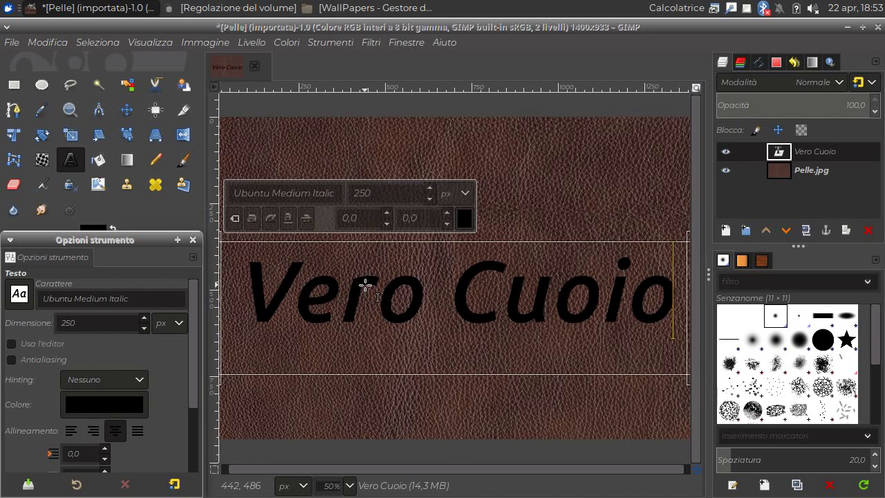
left_click(746, 173)
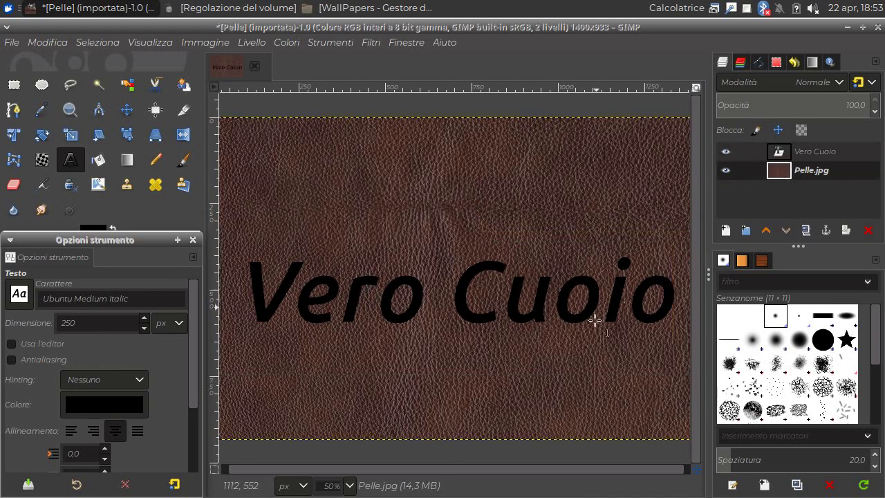
Enlarge the Vero Cuoio layer to image size and turn its alpha into a selection.
left_click(792, 152)
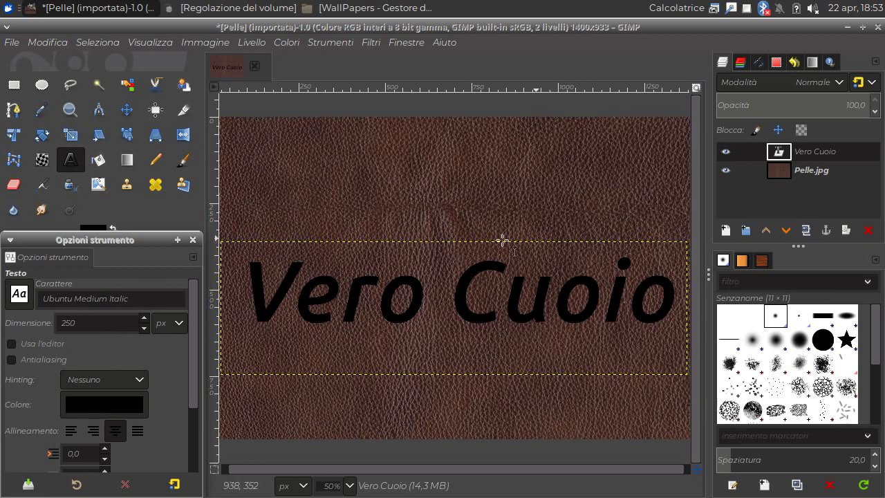
left_click(252, 42)
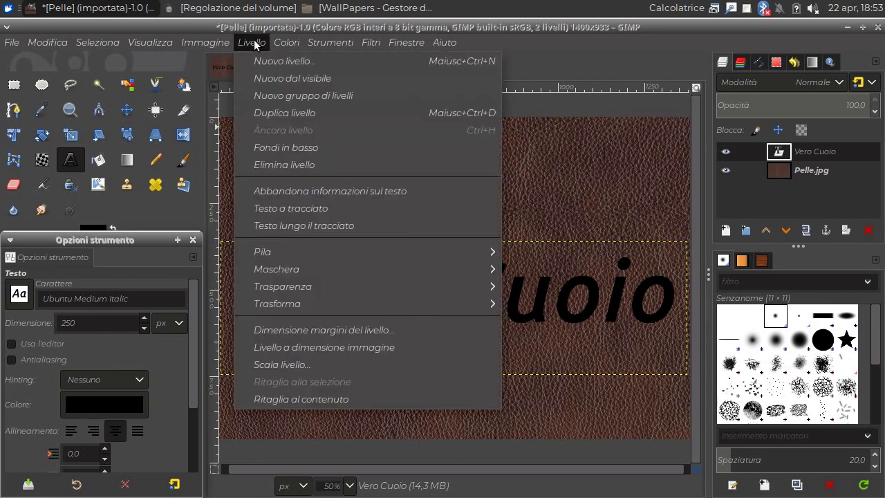
left_click(279, 345)
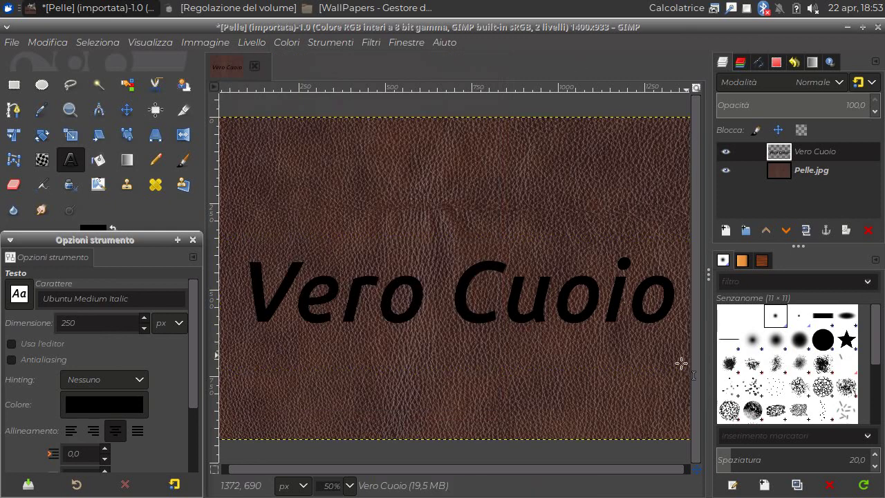
right_click(801, 150)
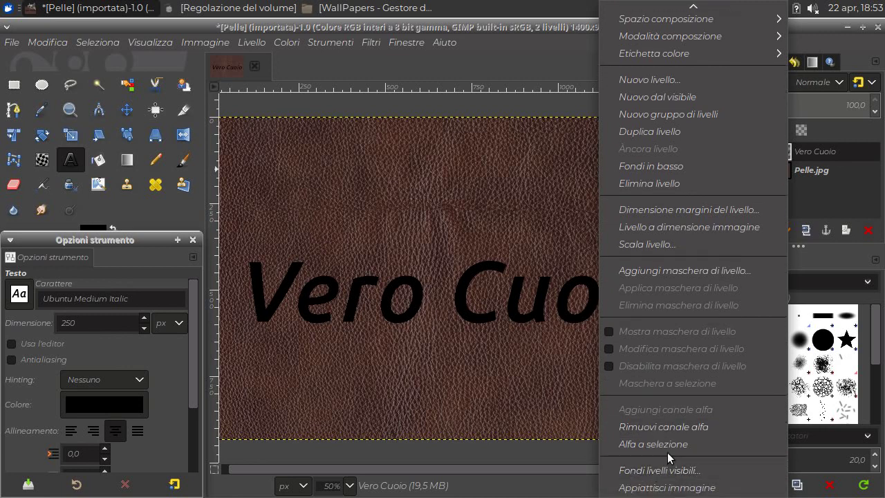
left_click(663, 445)
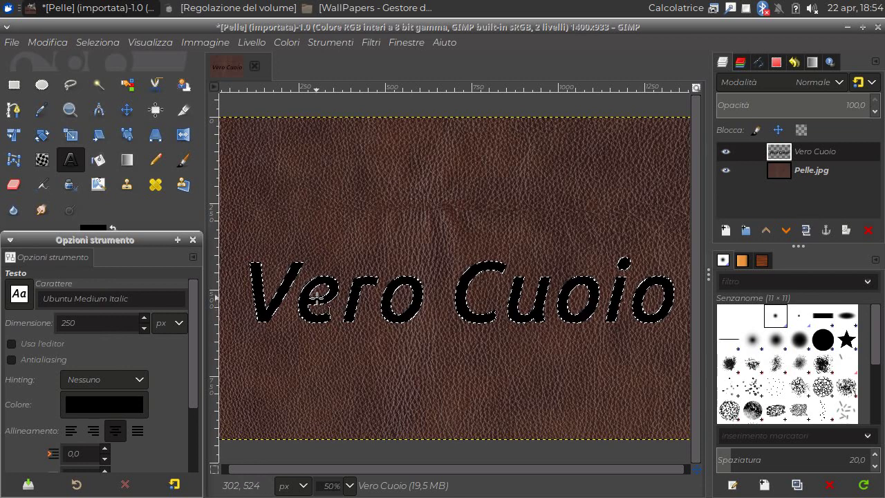
Grow the letter selection by 5 px.
left_click(94, 44)
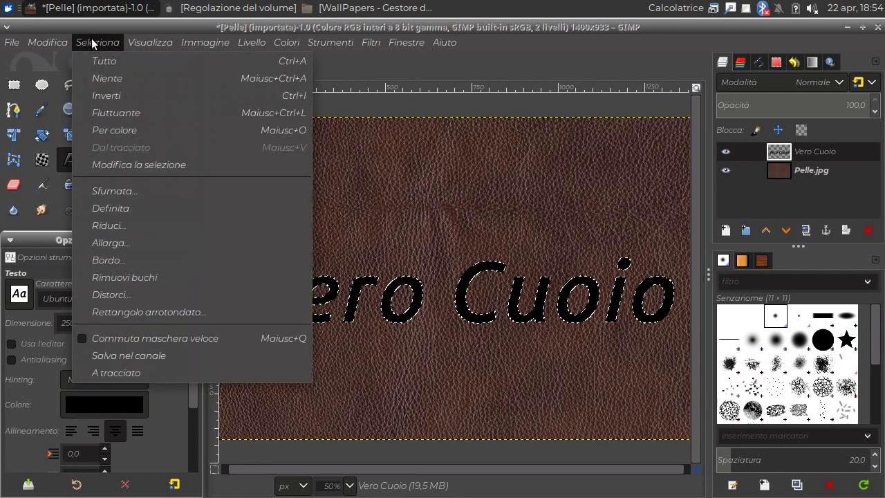
left_click(111, 240)
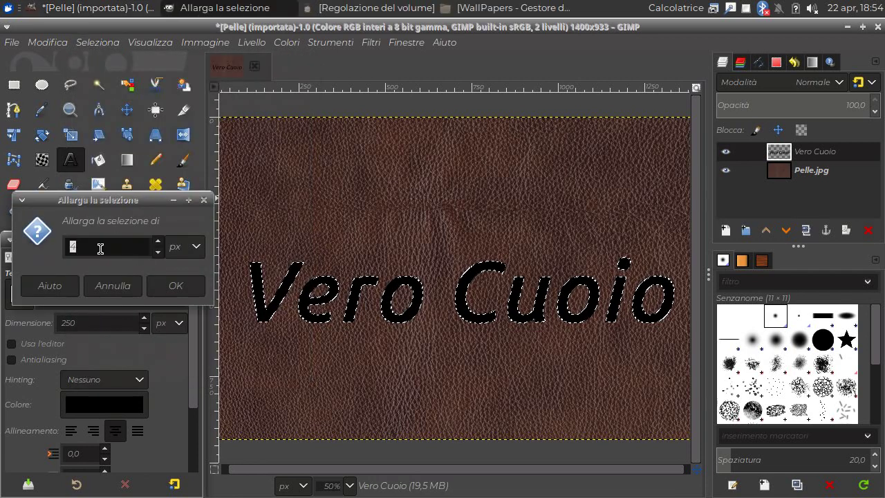
left_click_drag(87, 247, 62, 249)
type("5")
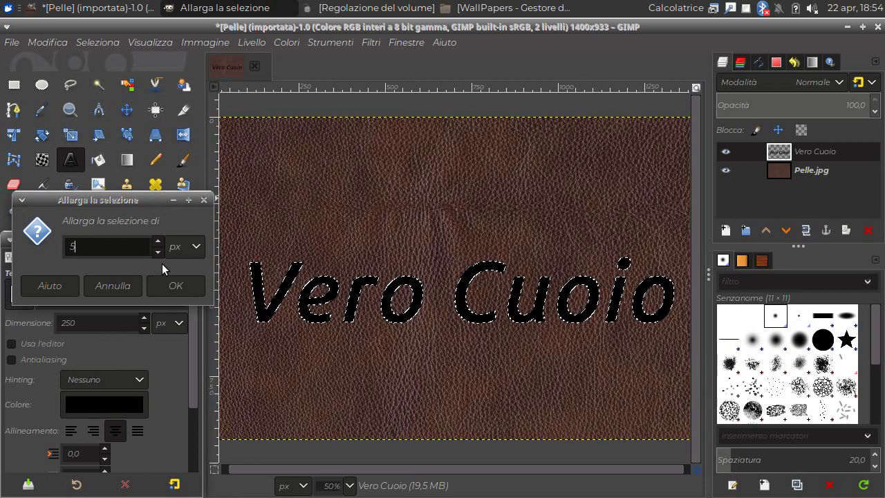
left_click(173, 285)
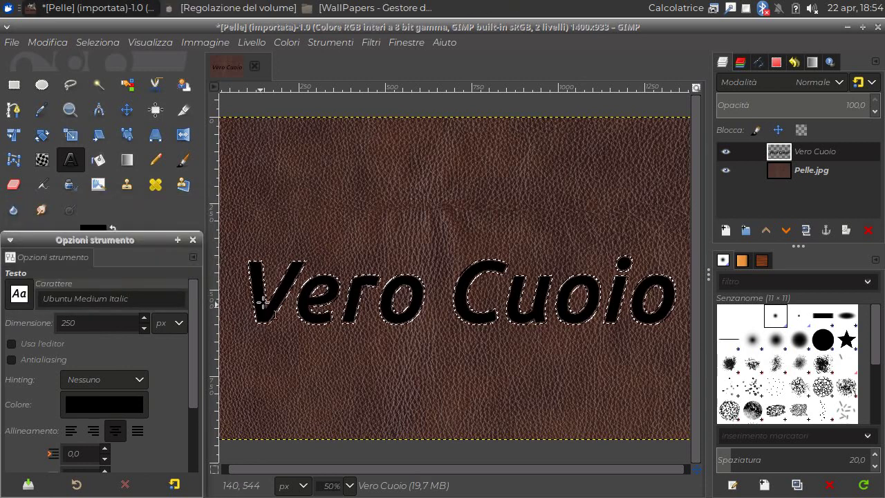
Feather the letter selection by 7 px.
left_click(90, 42)
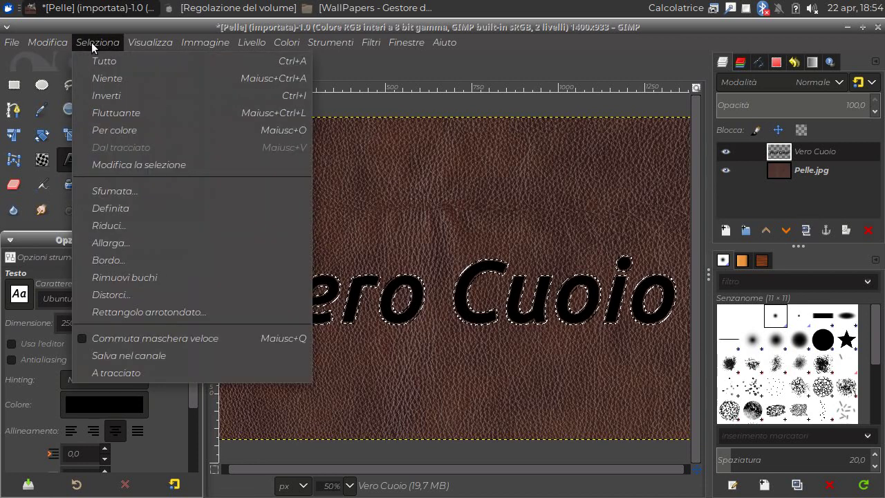
left_click(119, 190)
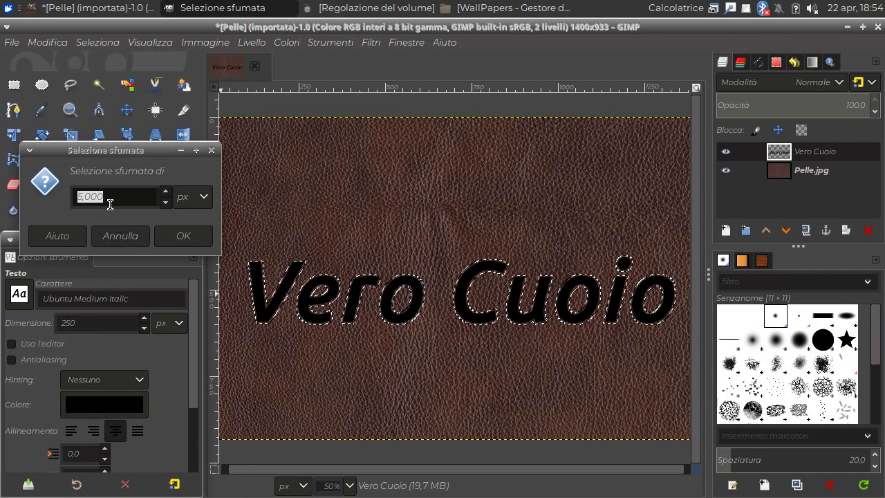
type("7")
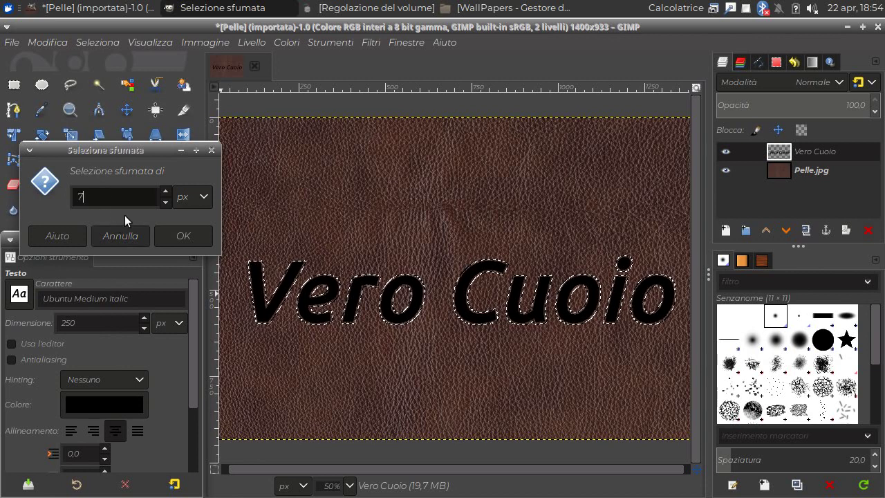
left_click(180, 237)
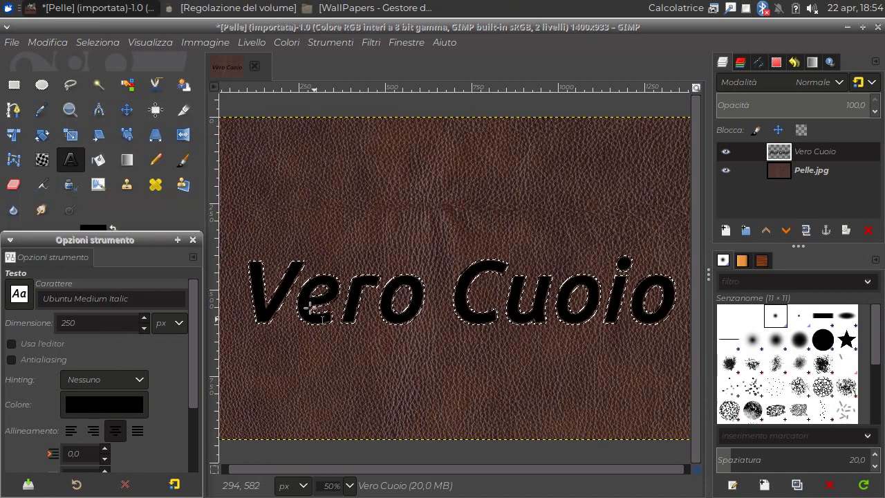
Zoom in and fill the letters and the sliver inside the e with black.
key("1")
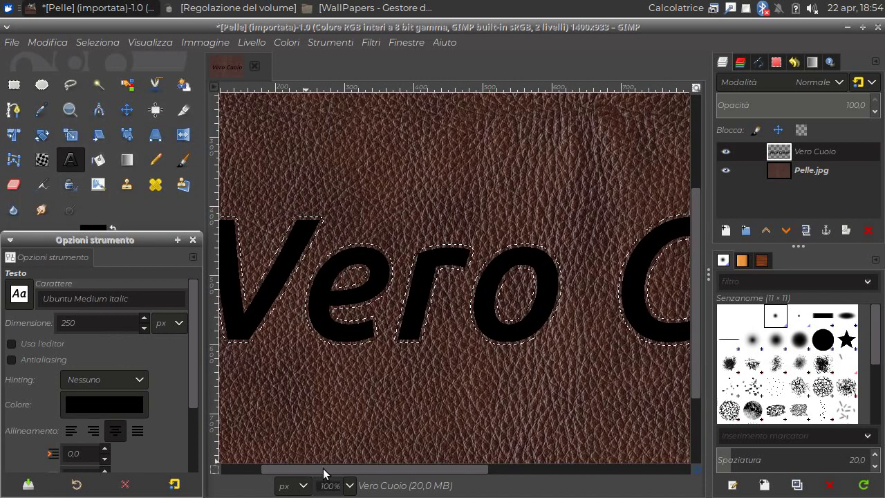
left_click_drag(319, 469, 290, 469)
key("2")
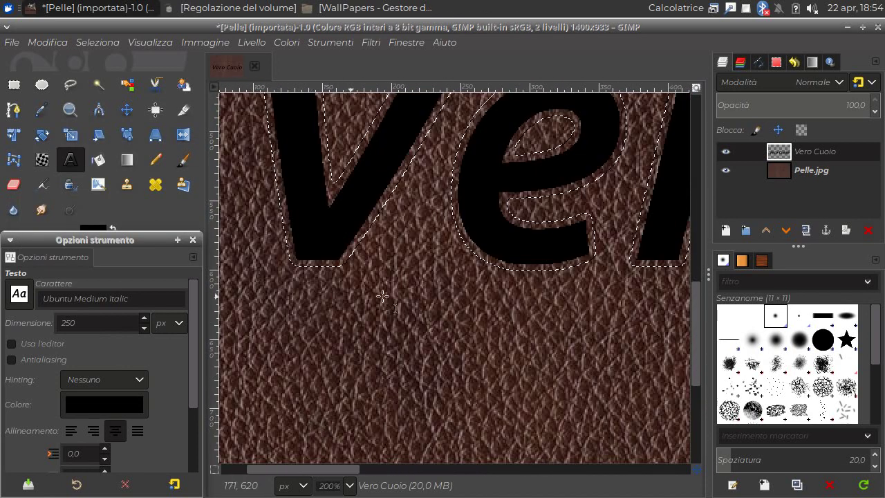
left_click_drag(699, 321, 699, 281)
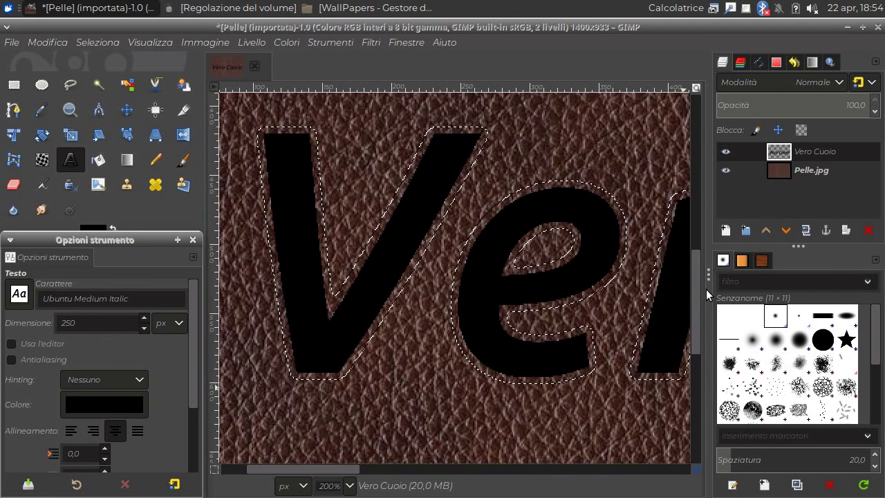
left_click(98, 161)
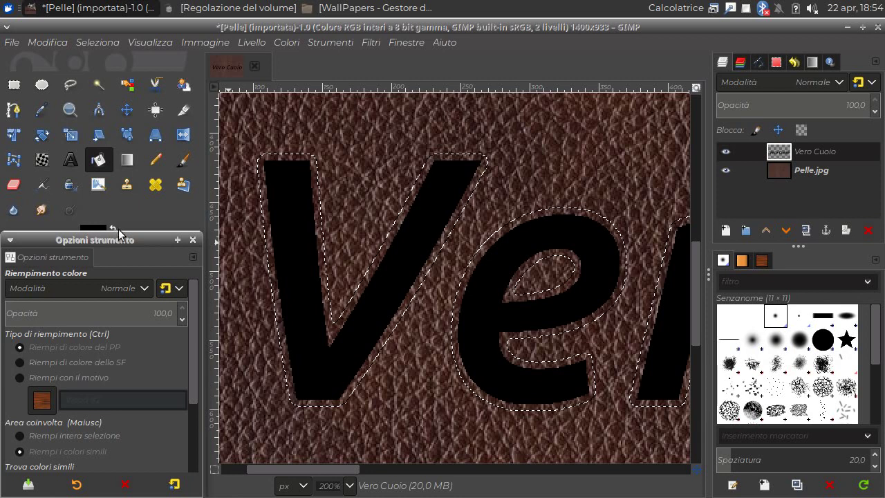
left_click_drag(117, 232, 116, 264)
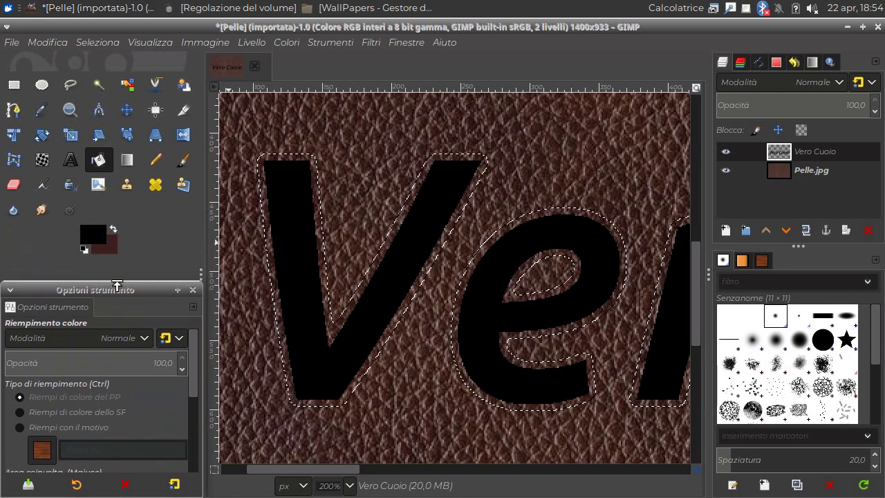
left_click(261, 211)
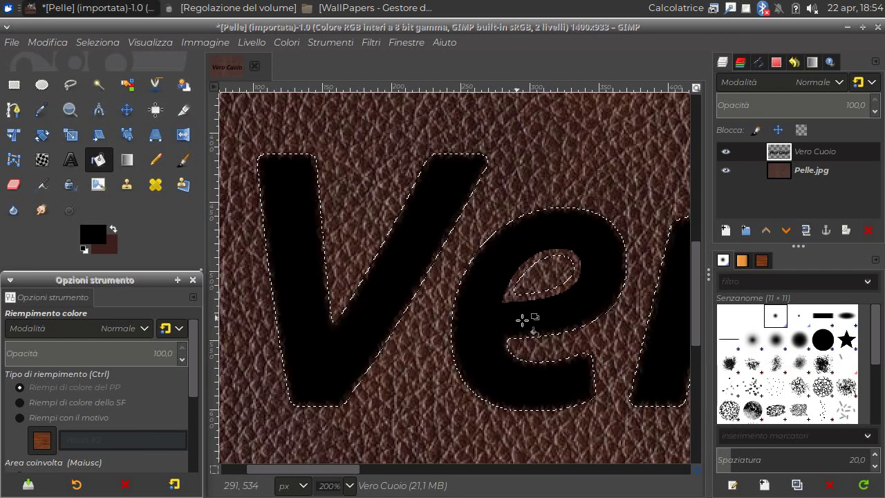
left_click(513, 296)
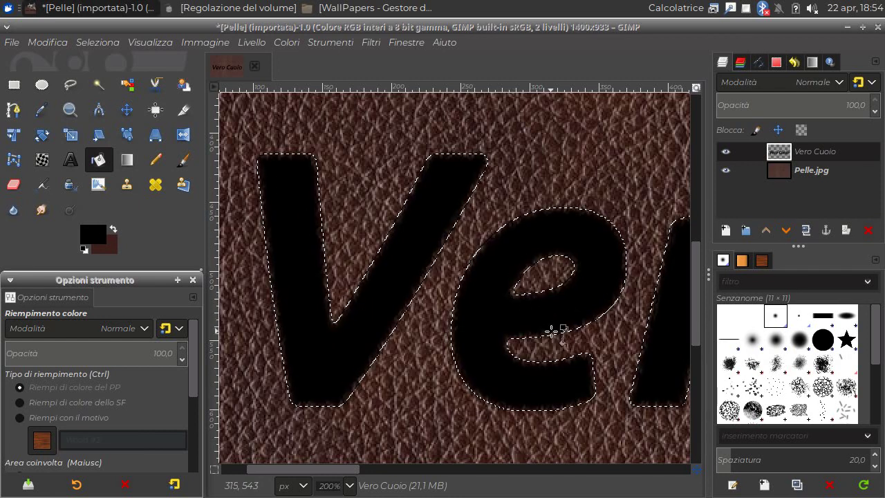
Fill the remaining leather gaps in the letters black and bring the whole text into view.
left_click_drag(631, 215, 430, 207)
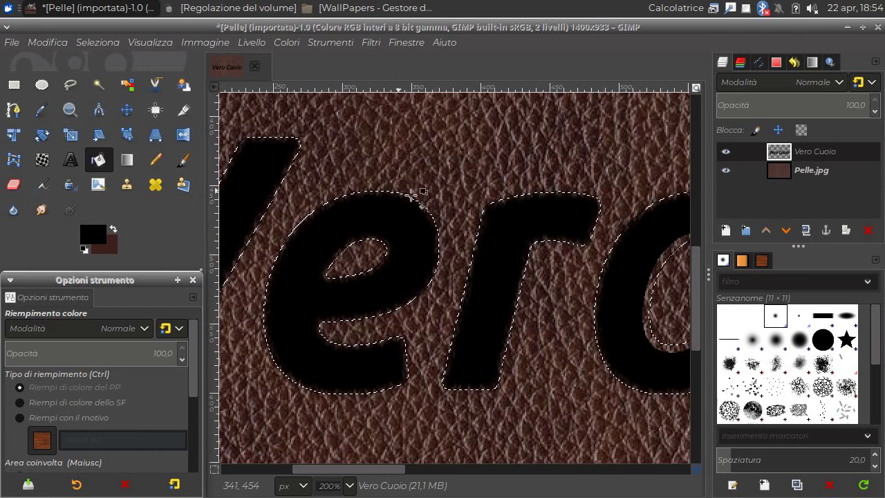
left_click_drag(534, 148, 340, 145)
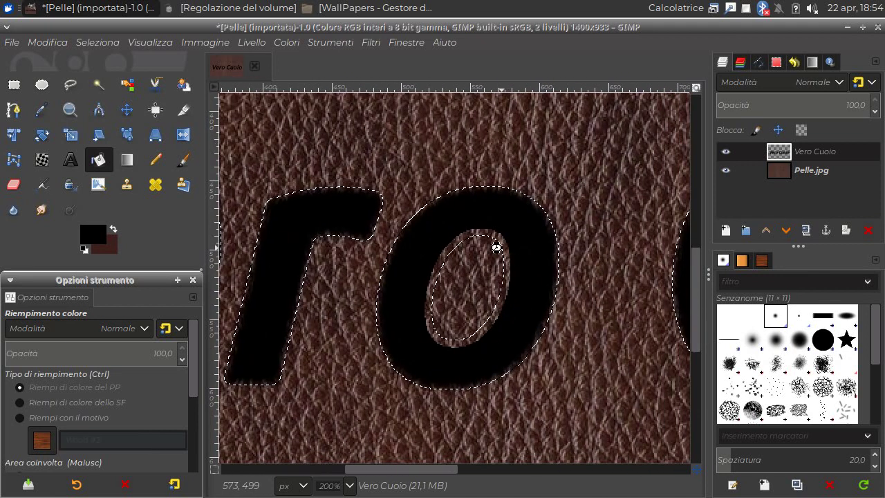
left_click_drag(642, 174, 443, 174)
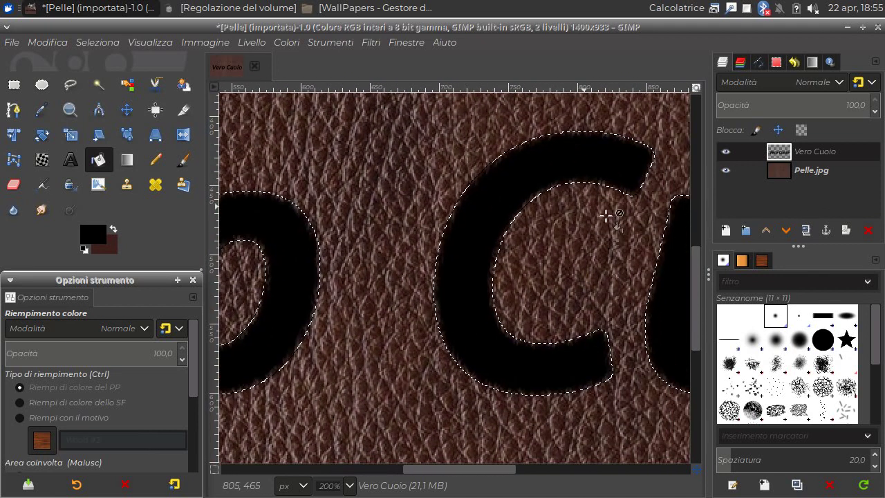
left_click_drag(606, 217, 412, 231)
left_click_drag(583, 173, 410, 187)
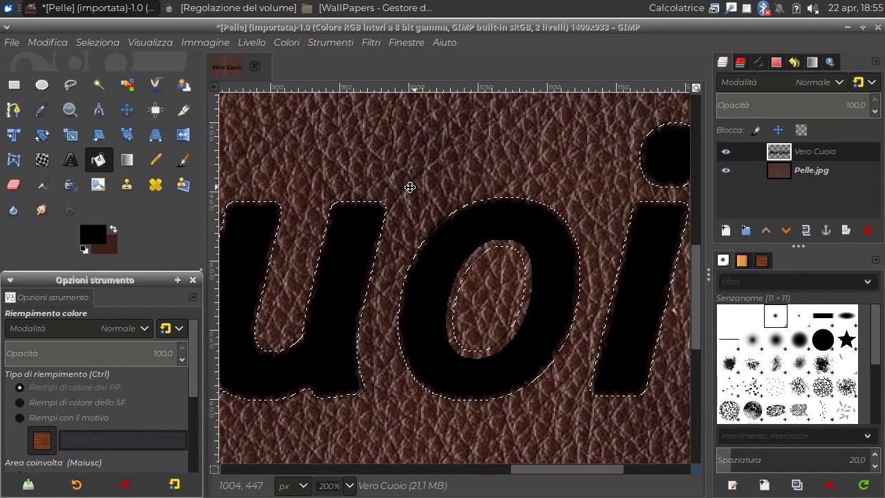
left_click_drag(593, 222, 385, 178)
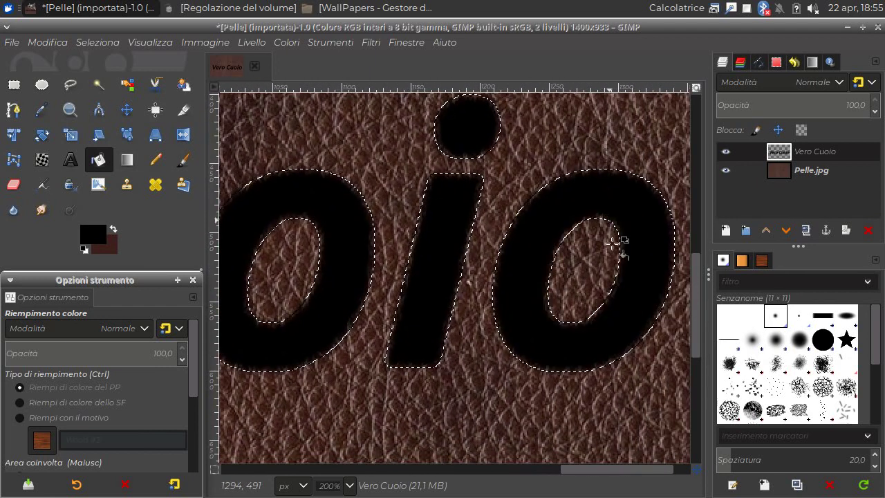
scroll(508, 266, "down", 2)
scroll(498, 251, "down", 2)
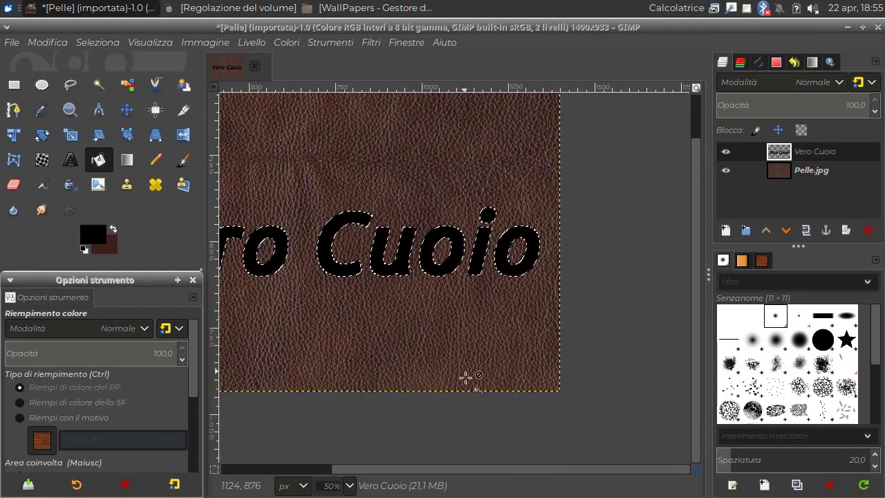
mouse_move(390, 270)
left_mouse_down()
mouse_move(547, 245)
mouse_move(523, 226)
left_mouse_up()
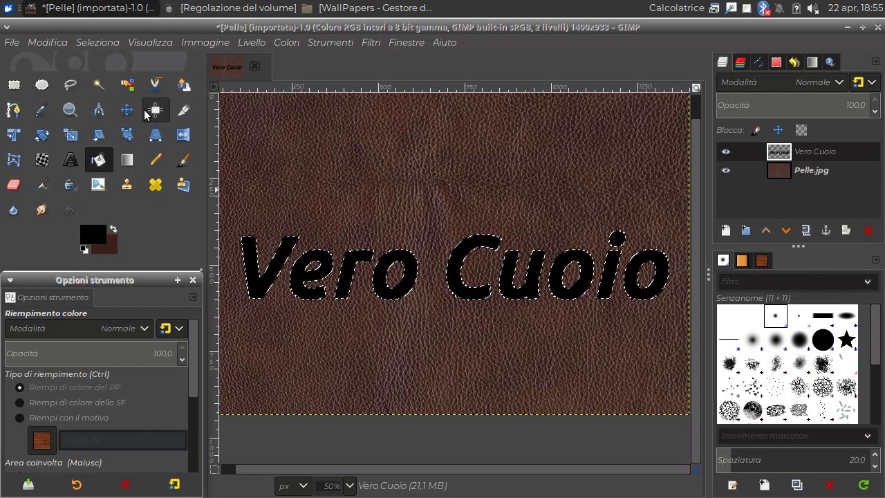
Sample a very dark brown from the Pelle.jpg leather as background colour, then reactivate Vero Cuoio.
left_click(42, 112)
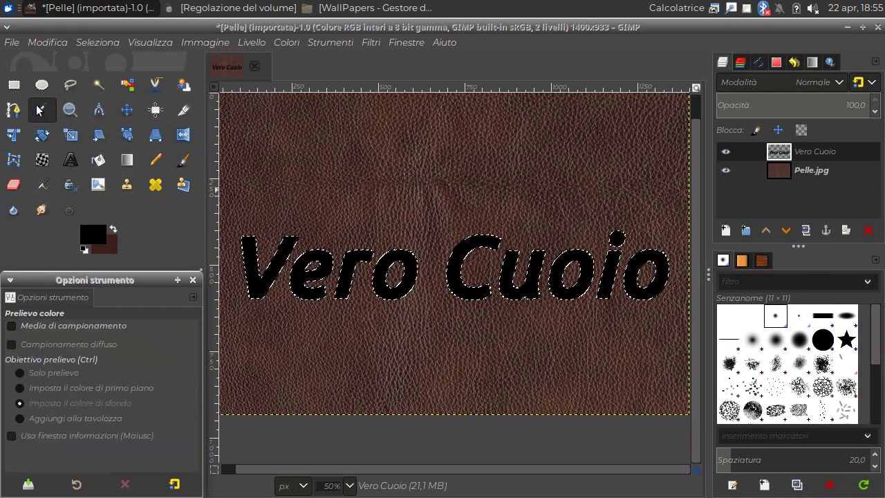
left_click(392, 157)
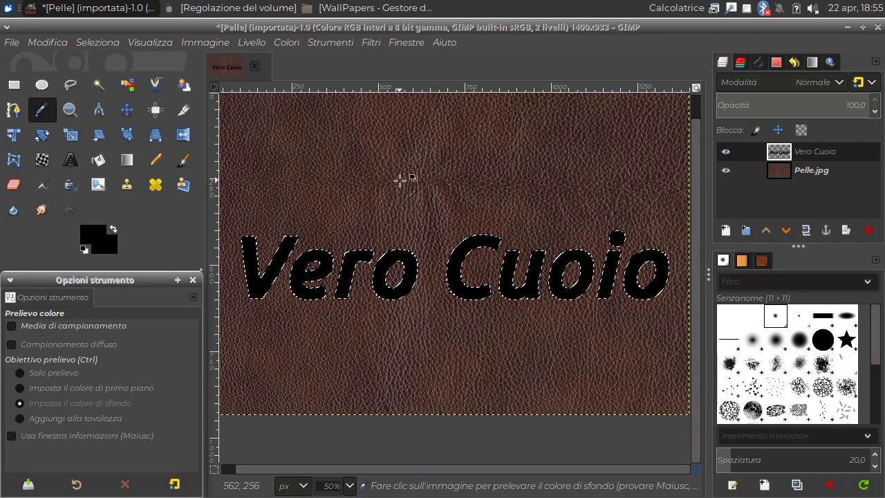
left_click(797, 173)
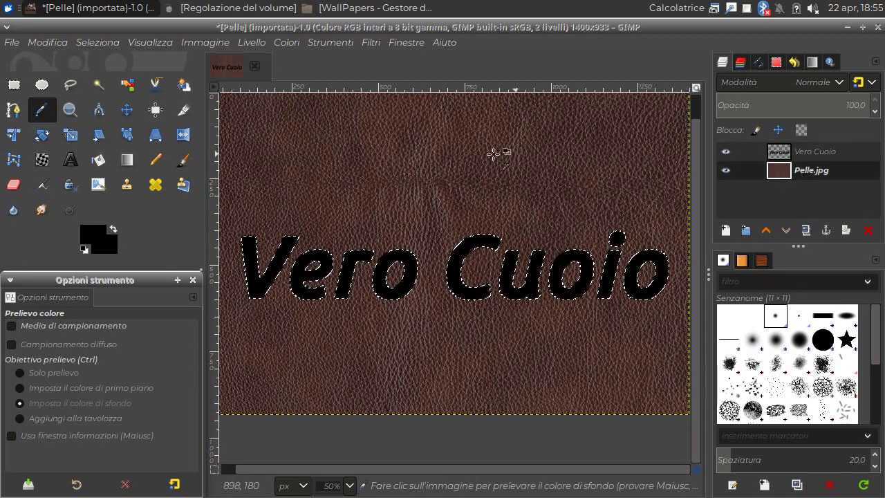
left_click(493, 153)
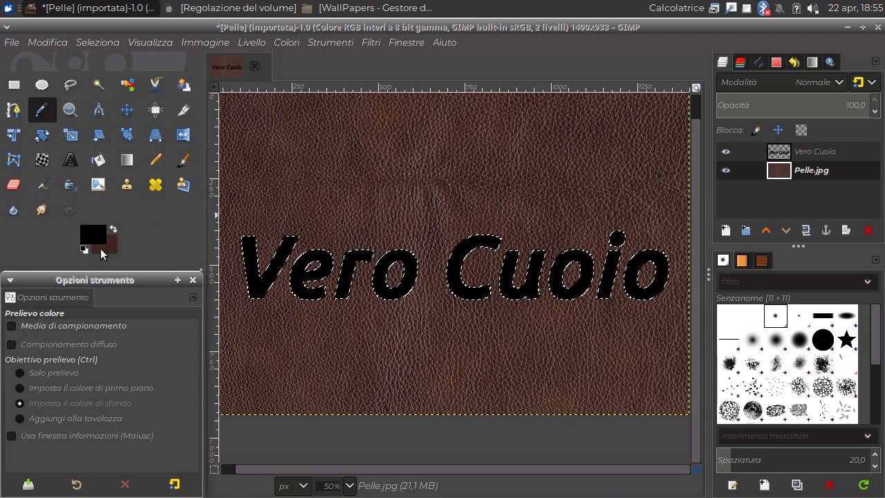
left_click(345, 170)
left_click(388, 134)
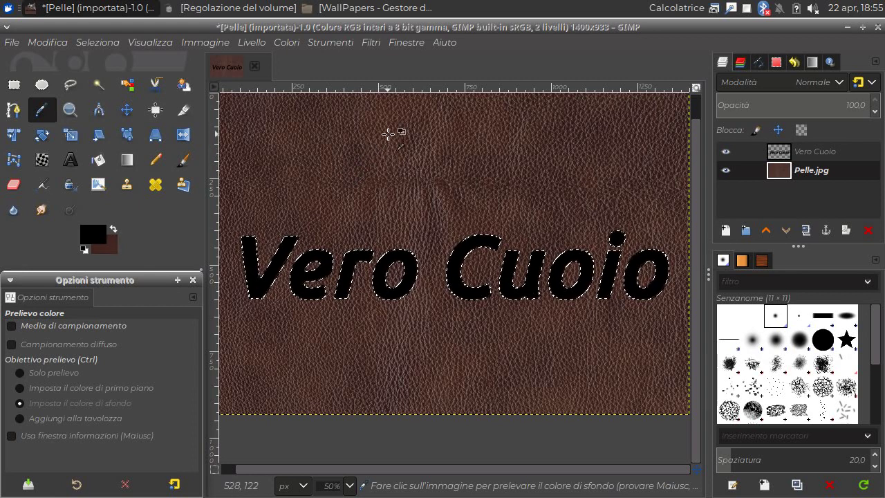
left_click(383, 154)
left_click(420, 176)
left_click(452, 148)
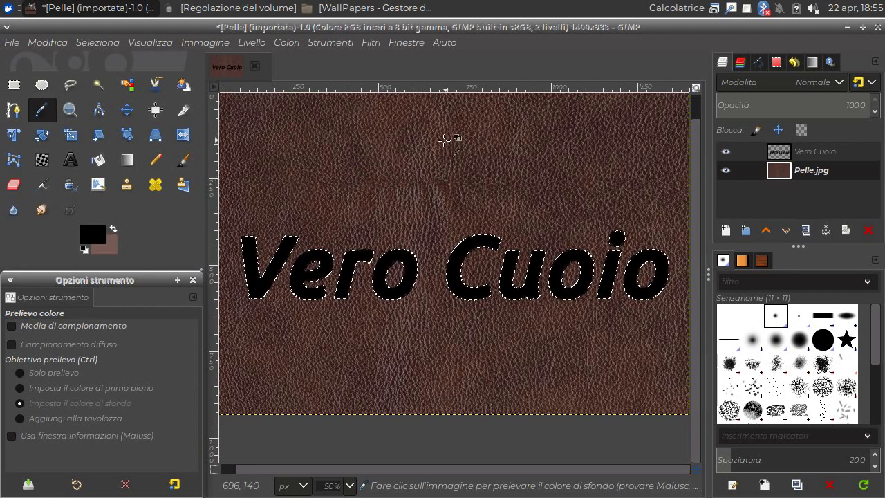
left_click(401, 142)
left_click(352, 155)
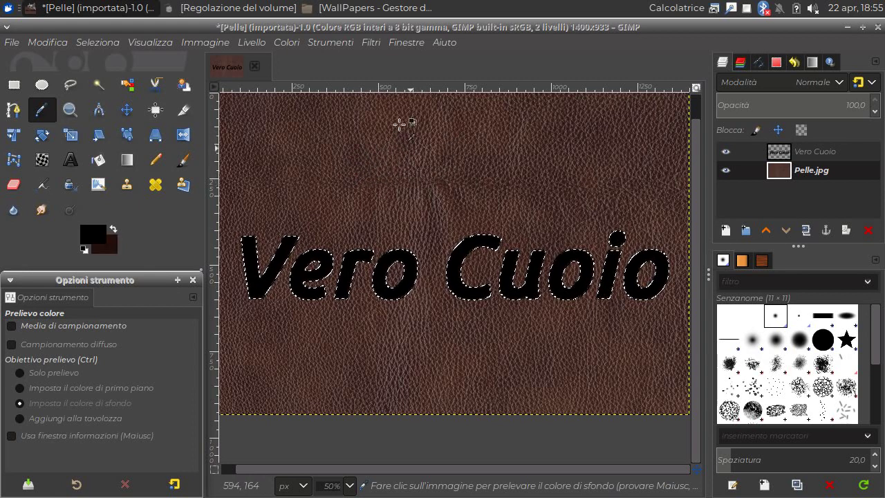
left_click(787, 151)
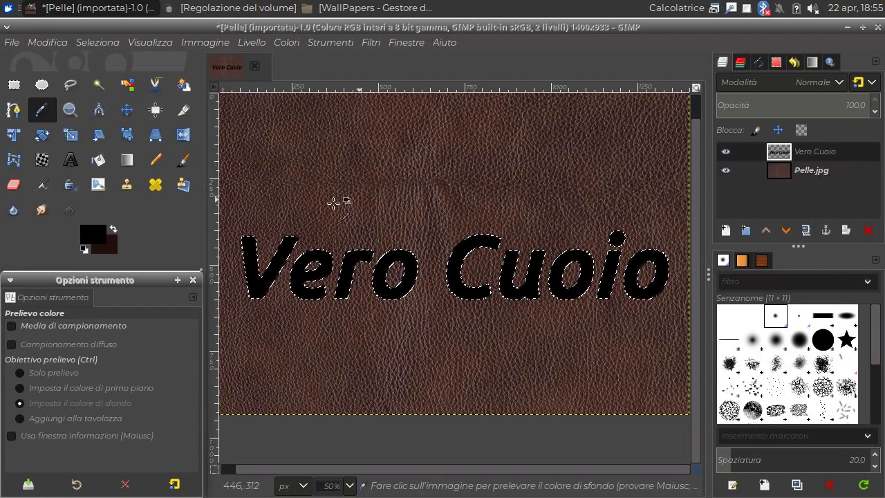
Shrink the Vero Cuoio letter selection inward by 3 px with Seleziona > Riduci.
left_click(105, 42)
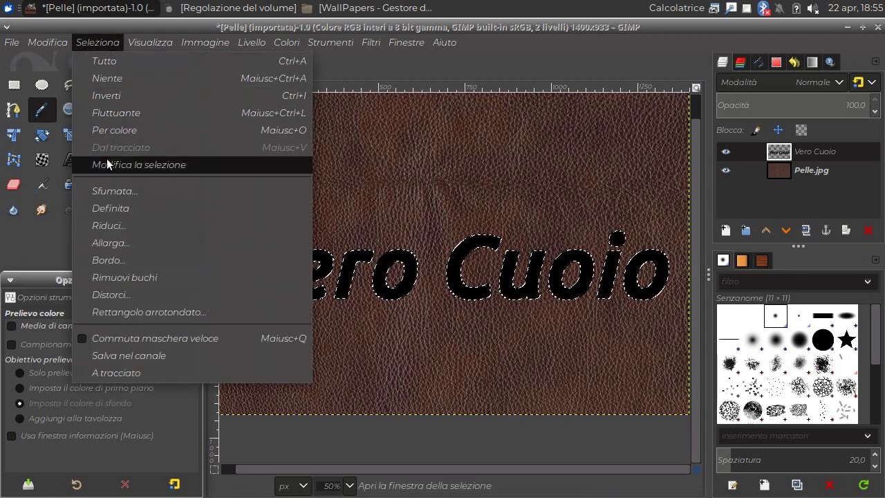
left_click(119, 224)
left_click_drag(168, 172, 223, 201)
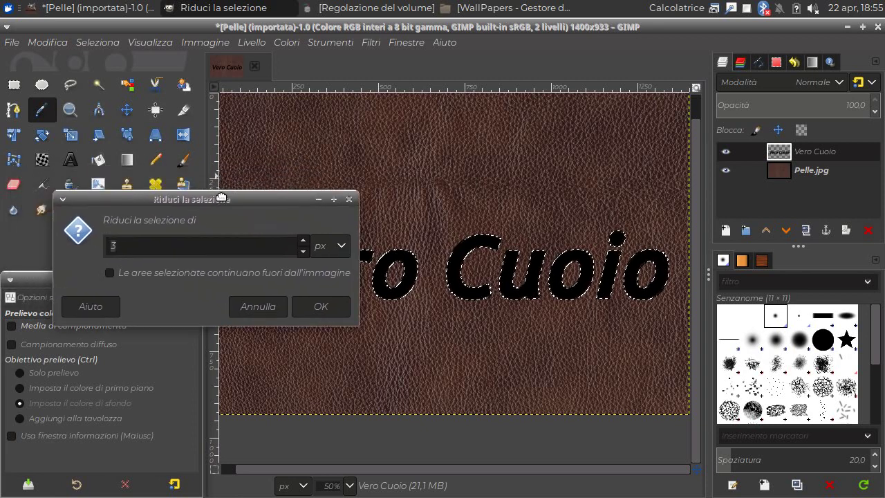
left_click(131, 248)
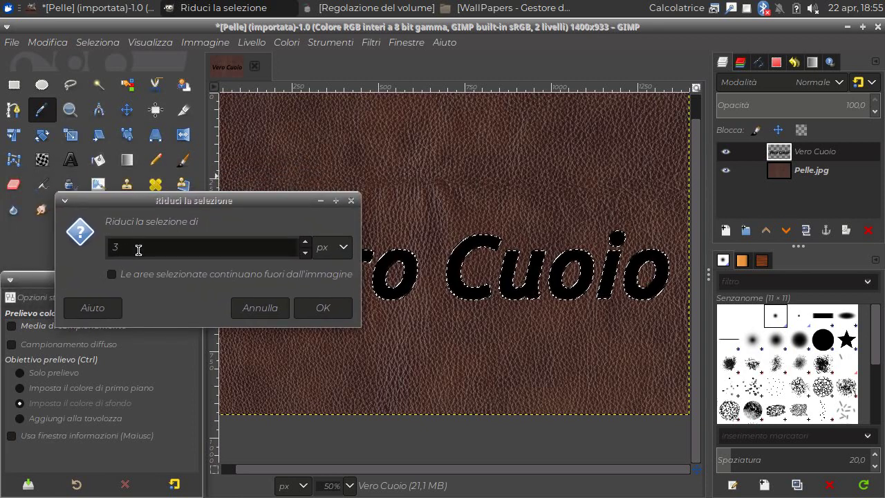
left_click(308, 305)
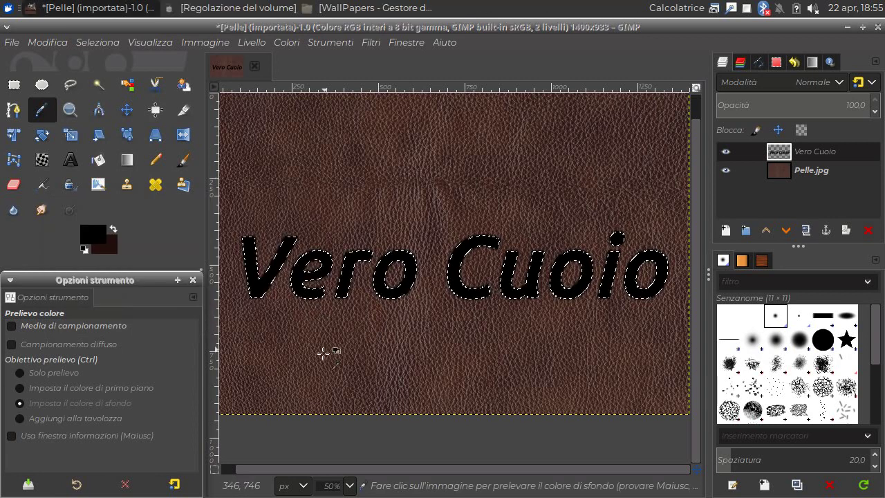
Make dark brown the foreground and fill the black areas of 'Vero' and the C.
left_click(113, 229)
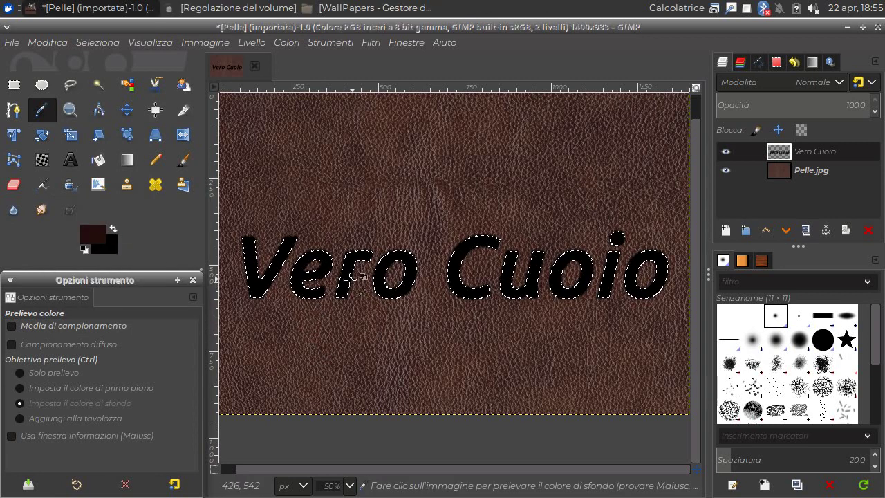
left_click(98, 160)
key("1")
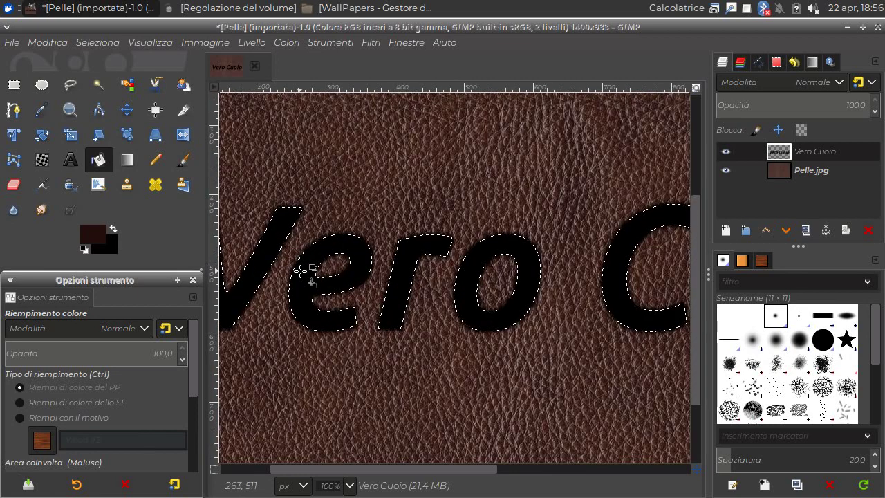
scroll(300, 270, "up", 3, "ctrl")
left_click(233, 131)
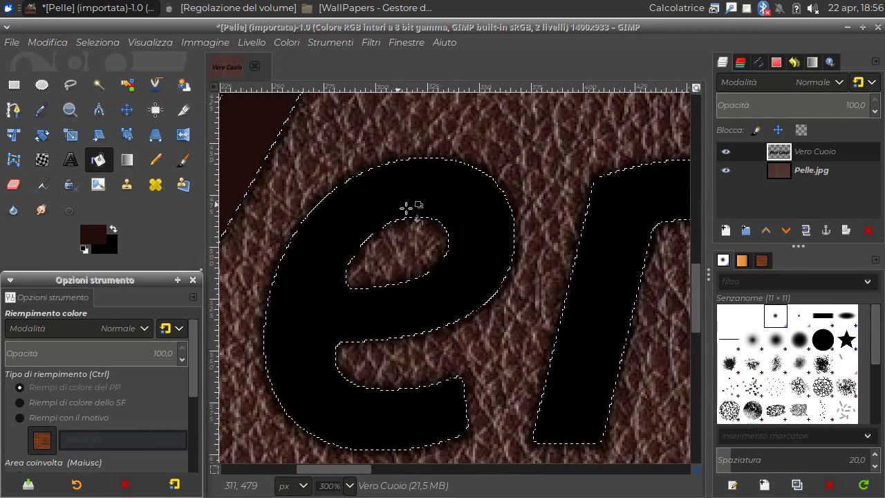
left_click(456, 206)
left_click(605, 249)
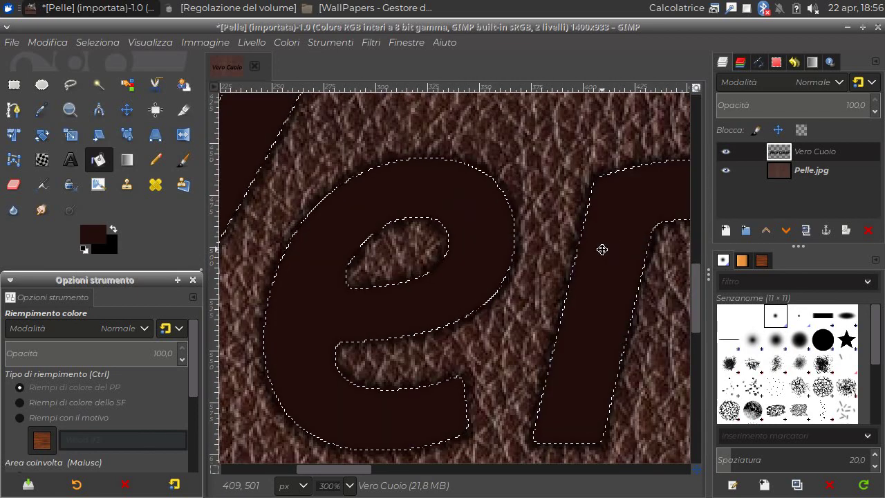
scroll(602, 249, "right", 5)
scroll(654, 200, "right", 1)
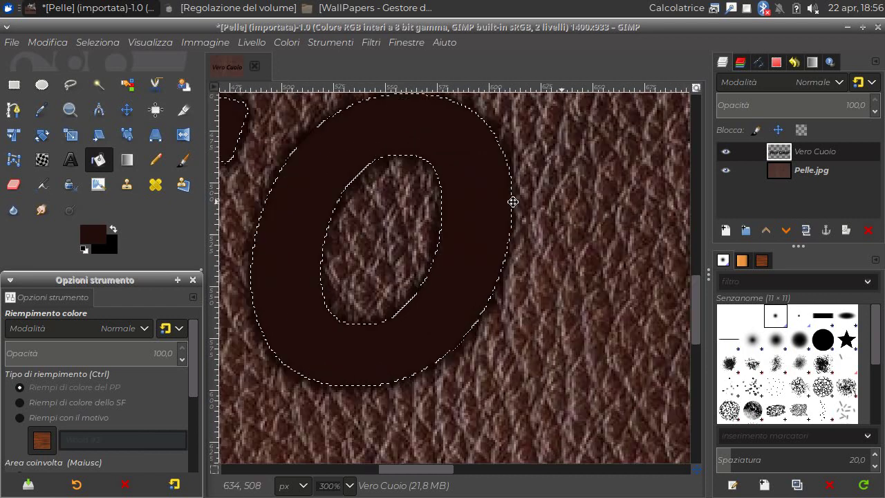
scroll(512, 201, "right", 5)
left_click(373, 221)
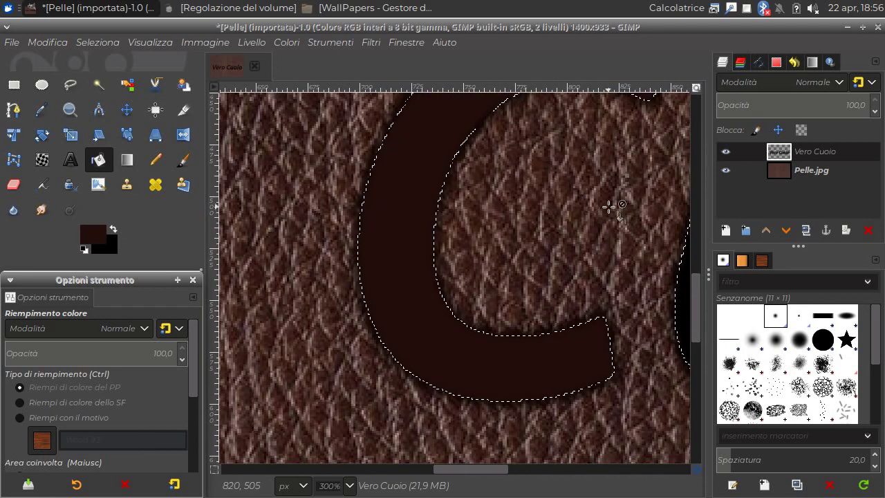
Fill the u, i and both o's of 'Cuoio' dark brown, then scroll back over the image.
scroll(609, 206, "right", 5)
left_click(389, 249)
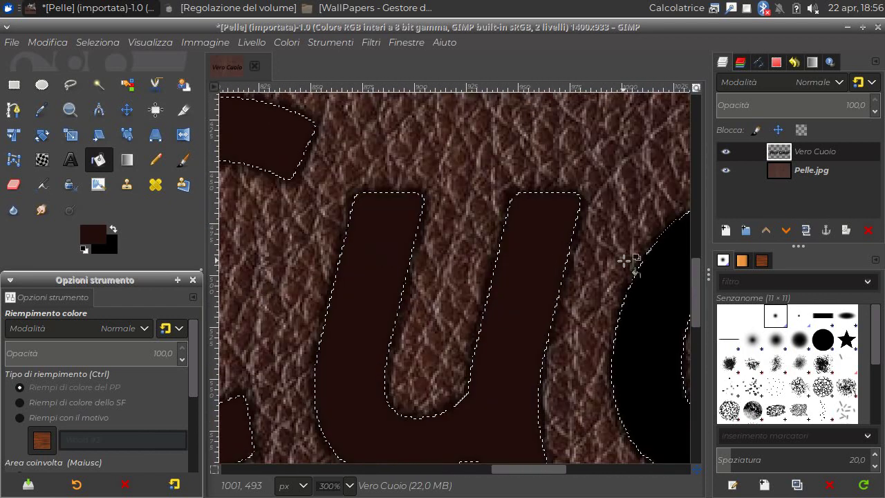
scroll(636, 182, "right", 5)
left_click(475, 207)
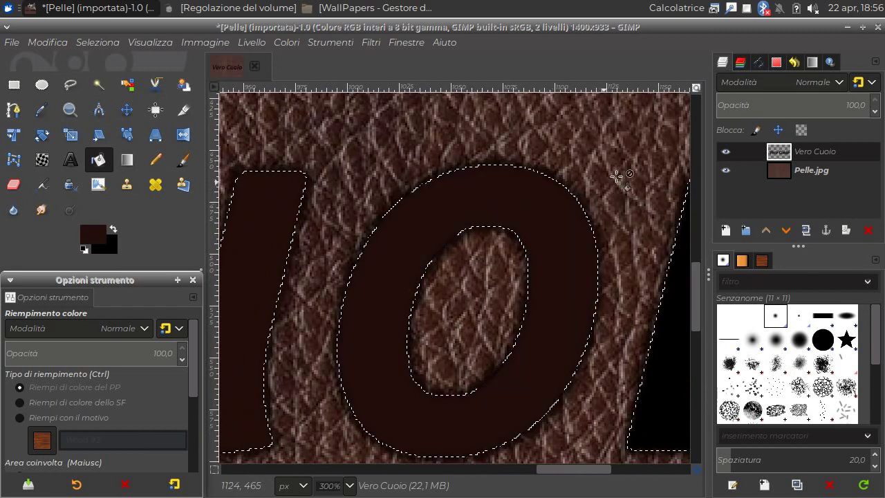
scroll(616, 177, "right", 5)
left_click(415, 207)
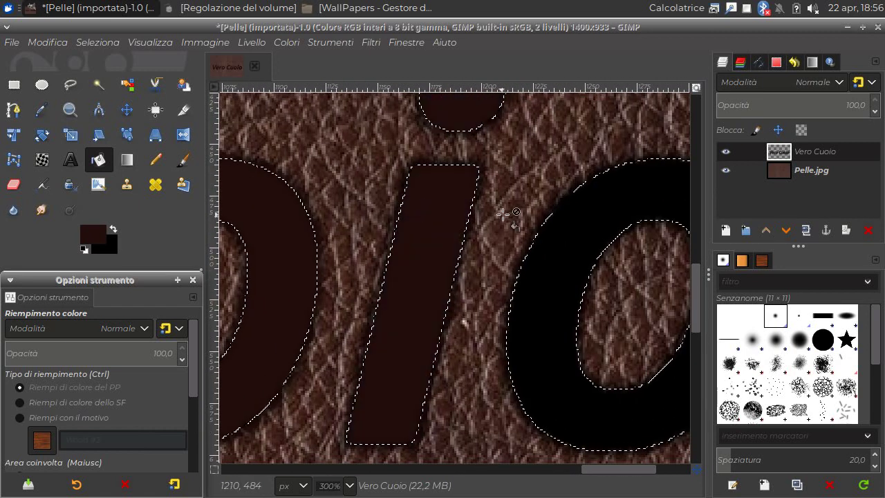
left_click(573, 216)
scroll(223, 198, "right", 5)
scroll(349, 187, "down", 3, "ctrl")
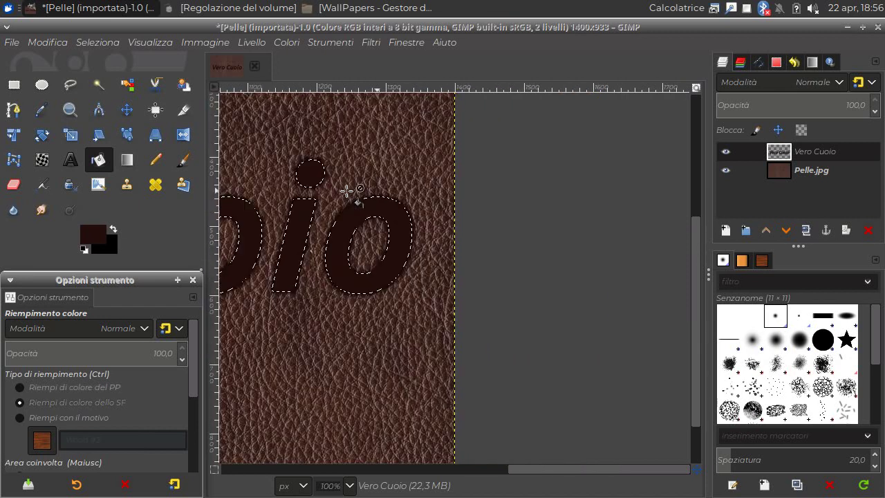
scroll(347, 190, "down", 1, "ctrl")
scroll(369, 454, "left", 5)
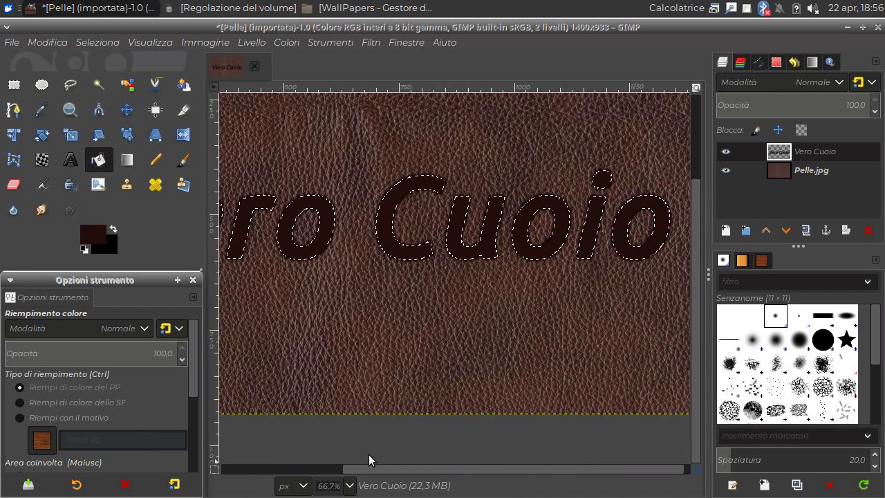
scroll(369, 455, "left", 3)
scroll(320, 459, "left", 2)
scroll(346, 349, "down", 1, "ctrl")
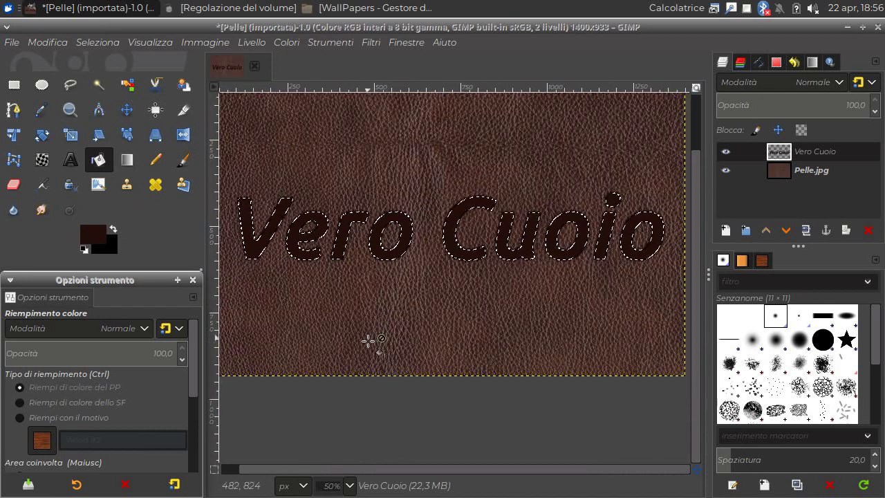
Clear the selection and reselect the Vero Cuoio letters with Alpha to Selection.
left_click(104, 40)
left_click(104, 76)
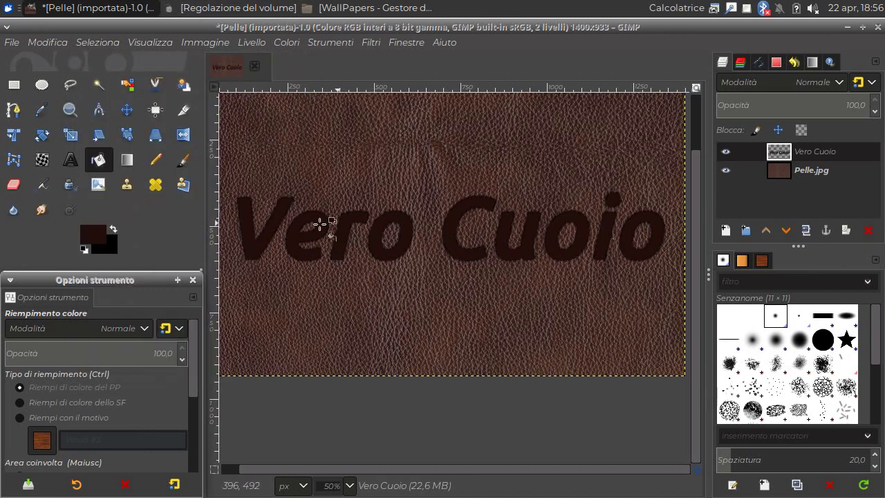
scroll(319, 223, "up", 2, "ctrl")
scroll(339, 249, "up", 2, "ctrl")
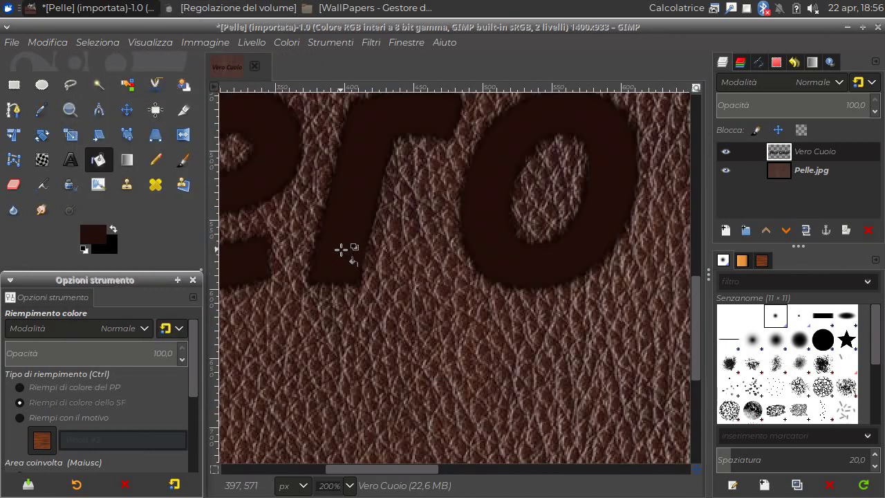
scroll(341, 249, "down", 2, "ctrl")
scroll(343, 249, "down", 2, "ctrl")
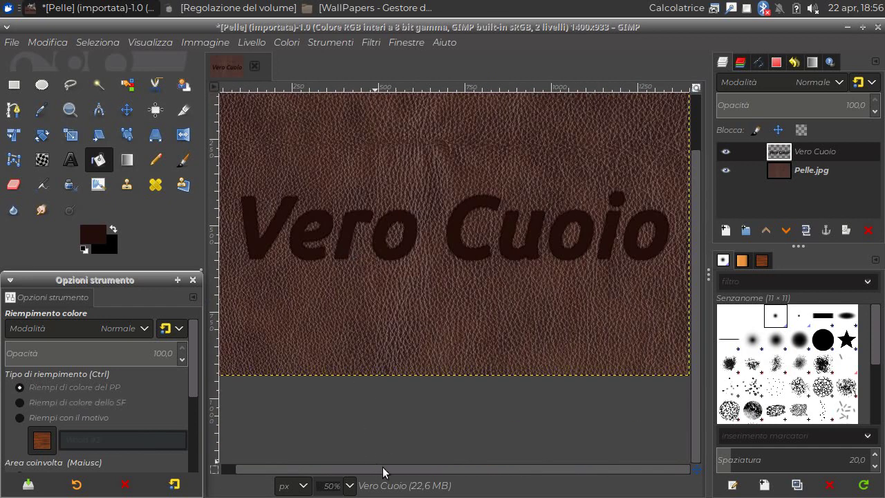
left_click_drag(391, 471, 372, 469)
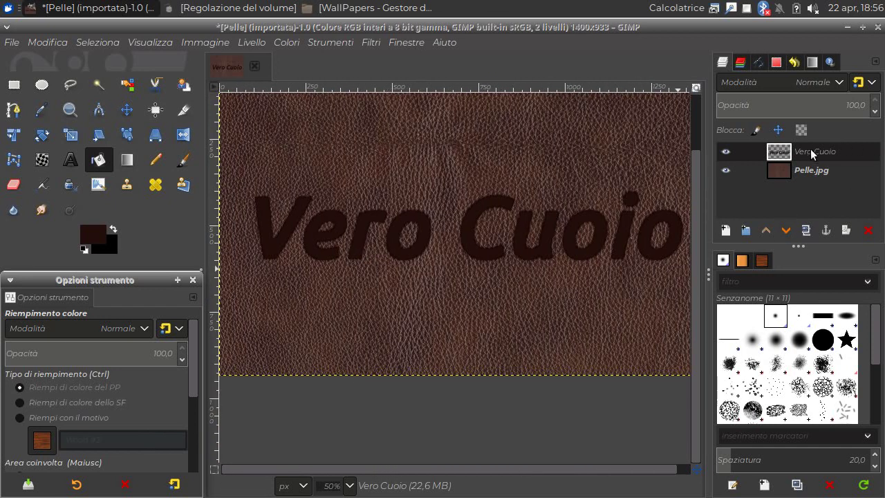
right_click(786, 153)
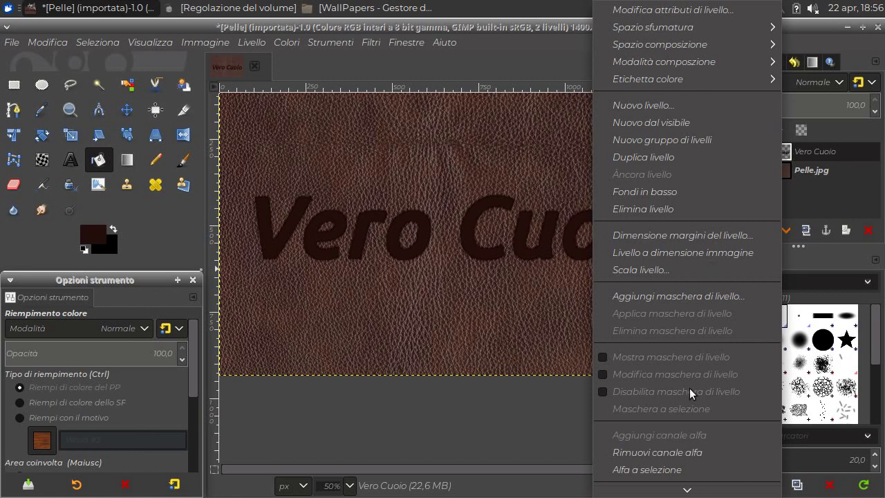
left_click(677, 471)
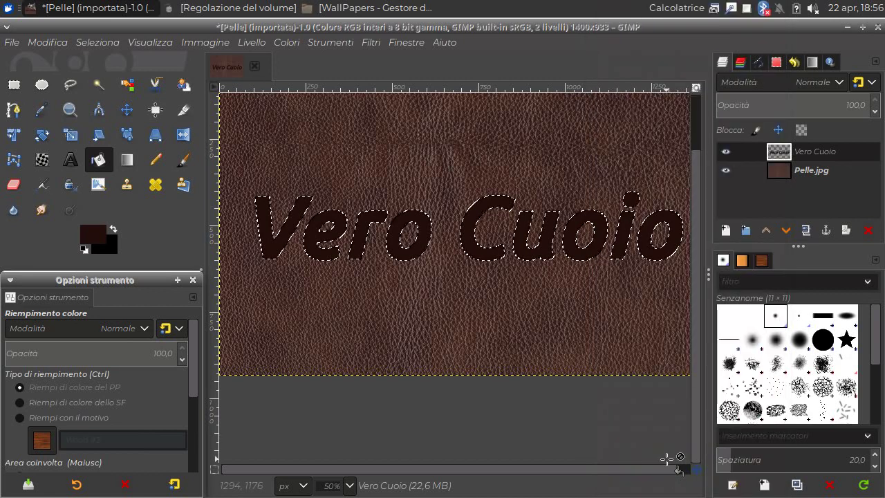
Emboss the Pelle.jpg layer inside the lettering at azimuth 30, elevation 45, depth 30.
left_click(776, 176)
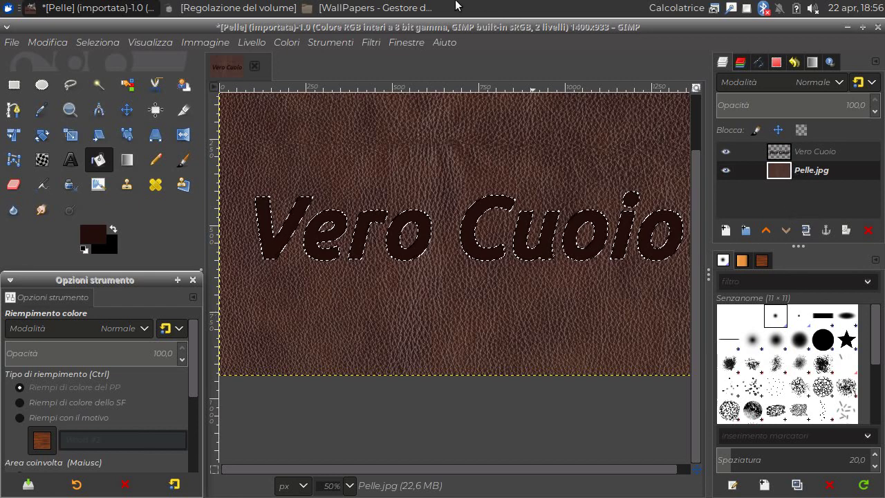
left_click(370, 42)
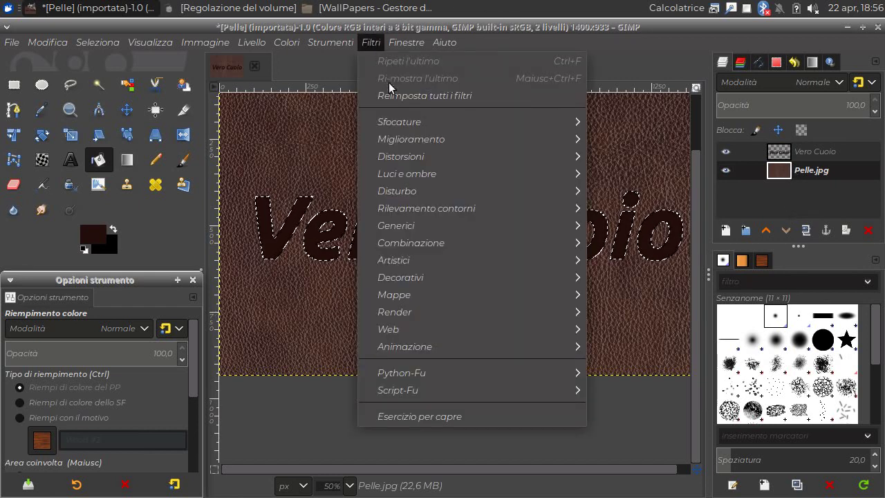
mouse_move(471, 156)
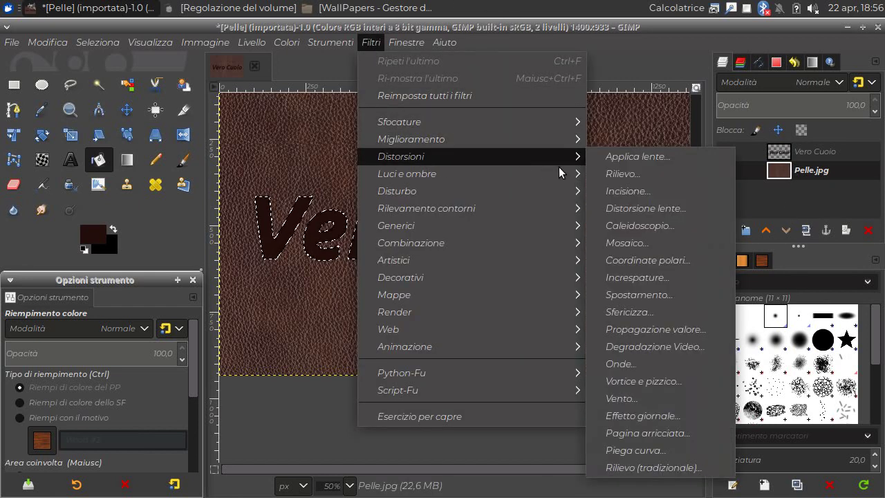
left_click(623, 173)
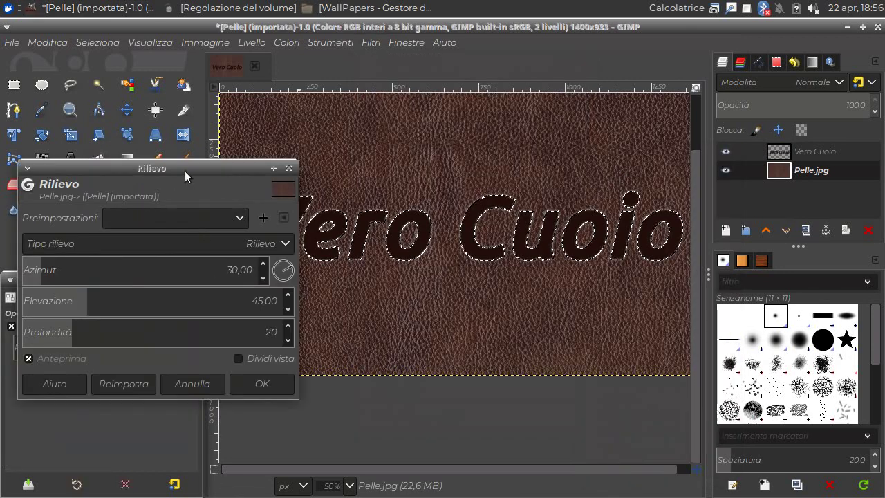
mouse_move(184, 171)
left_mouse_down()
mouse_move(179, 56)
mouse_move(203, 93)
left_mouse_up()
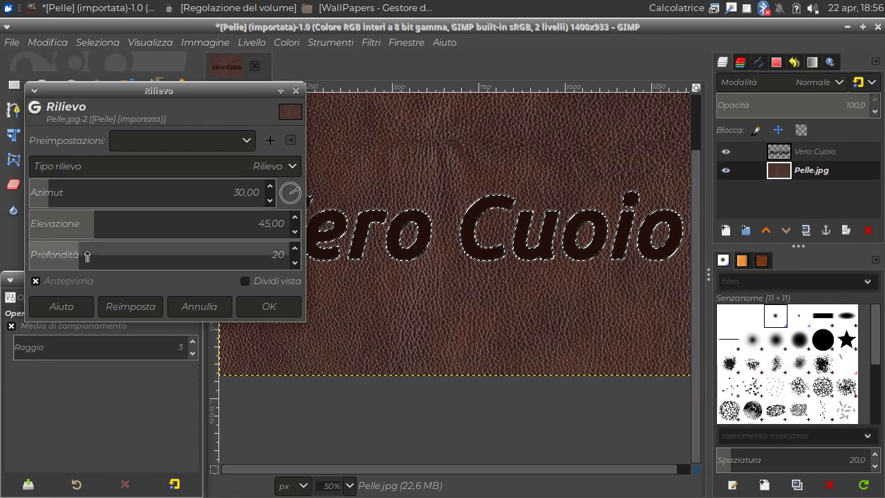
left_click_drag(87, 255, 110, 256)
left_click(267, 307)
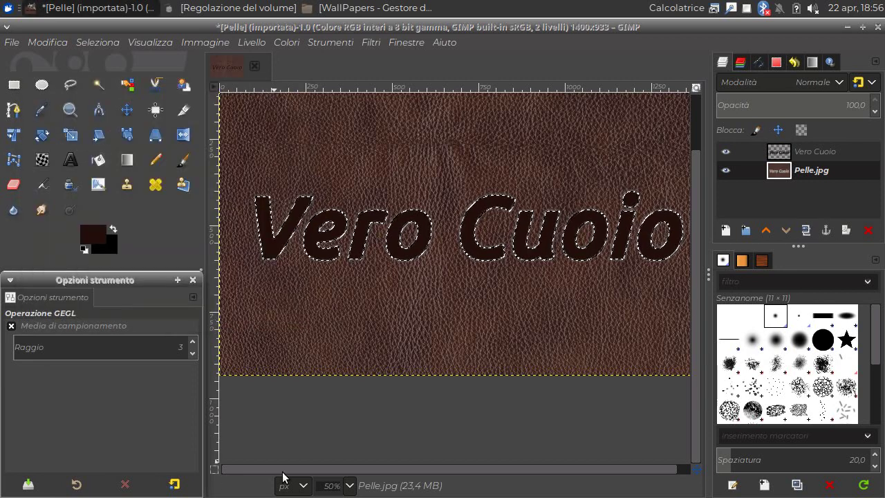
Select the whole image and set the Vero Cuoio layer to Multiply blending.
left_click(96, 42)
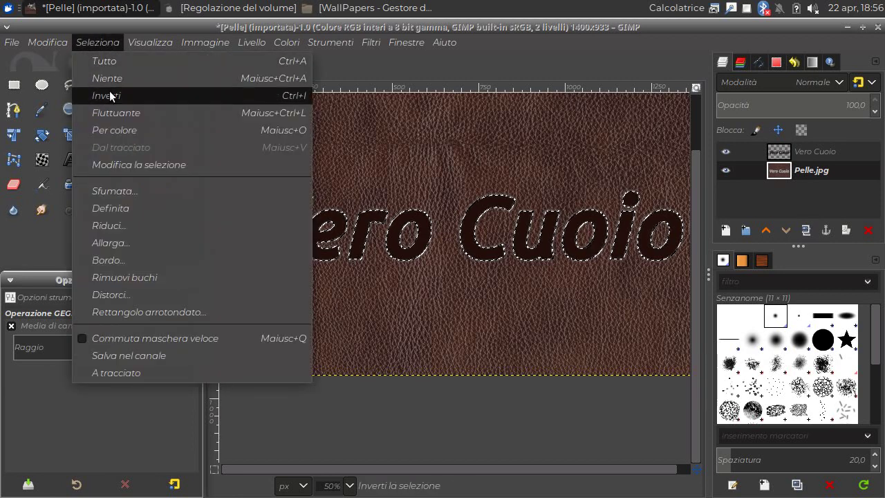
left_click(114, 62)
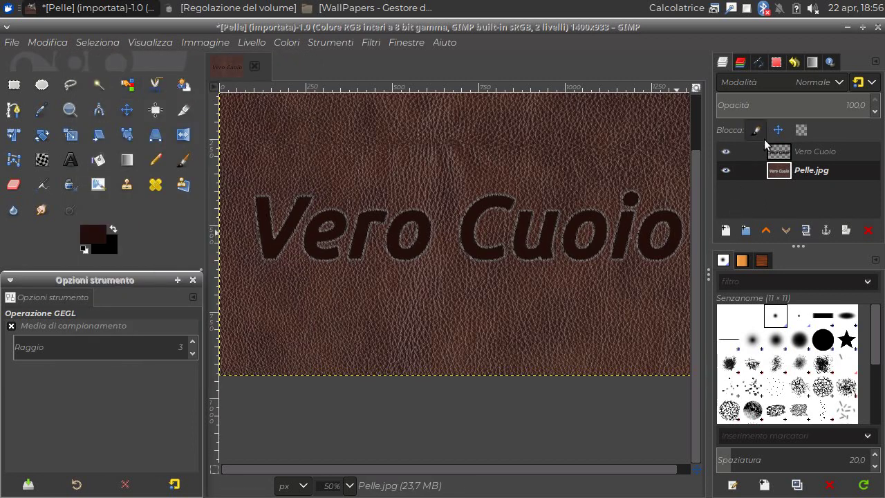
left_click(793, 156)
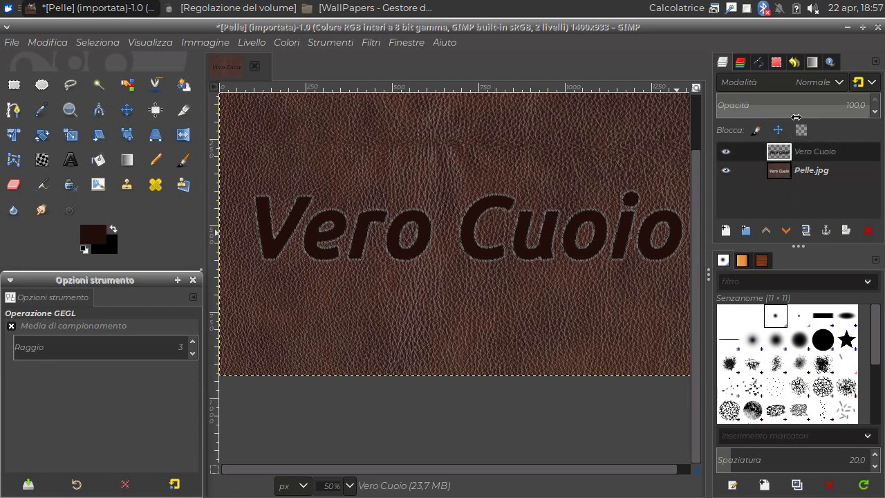
left_click(843, 85)
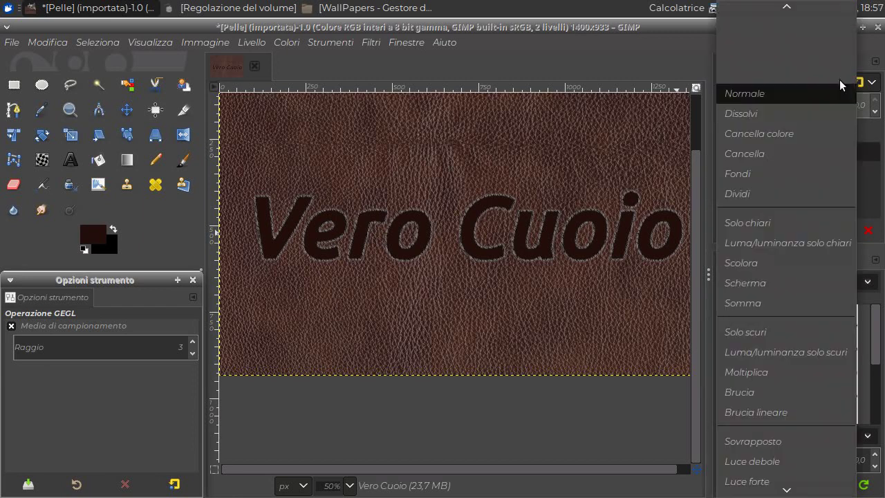
left_click(795, 376)
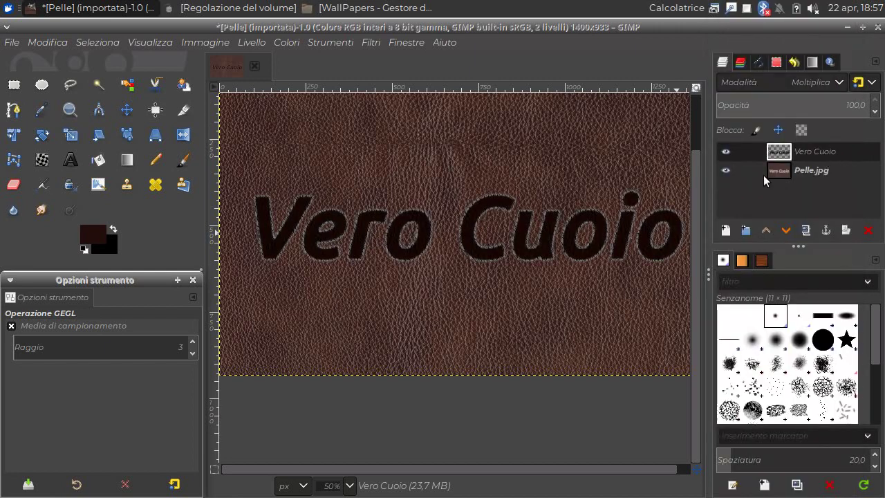
Set the Vero Cuoio layer's opacity to about 98.6, then select the Pelle.jpg layer.
left_click(858, 103)
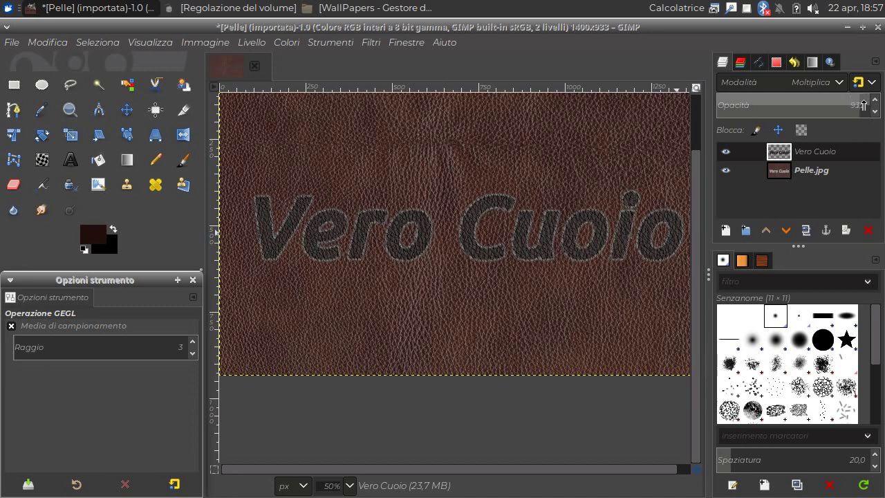
left_click_drag(863, 104, 868, 105)
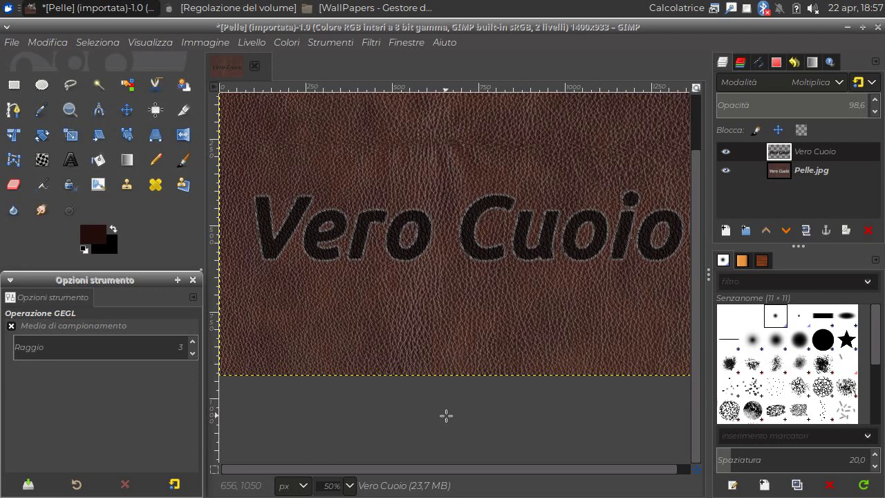
left_click(776, 170)
Flatten the image to one layer and enter EffettoPelle.png as the export name.
right_click(775, 170)
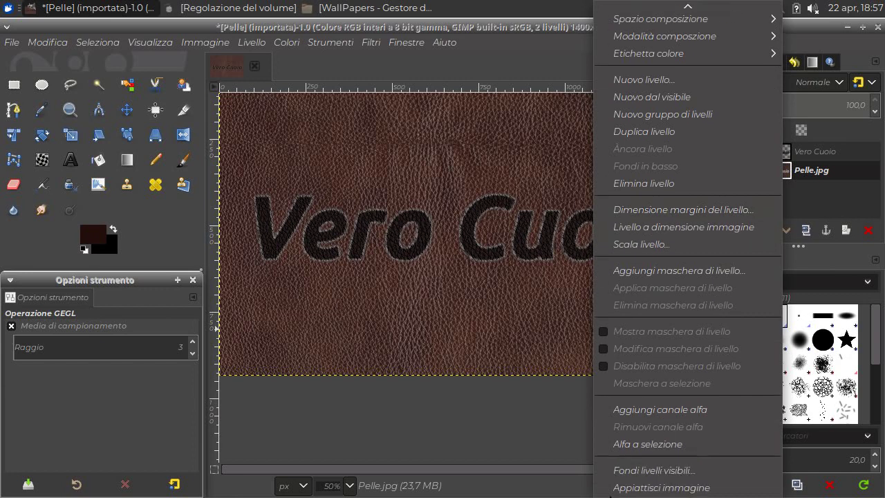
left_click(628, 491)
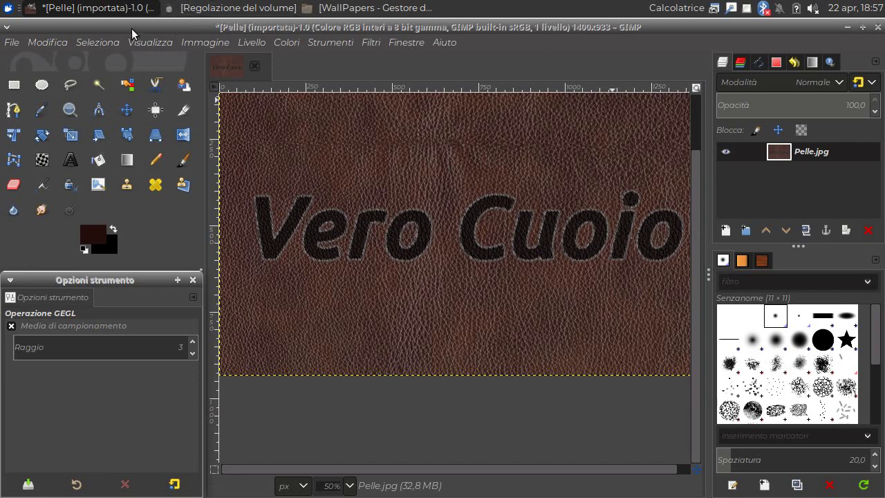
left_click(6, 43)
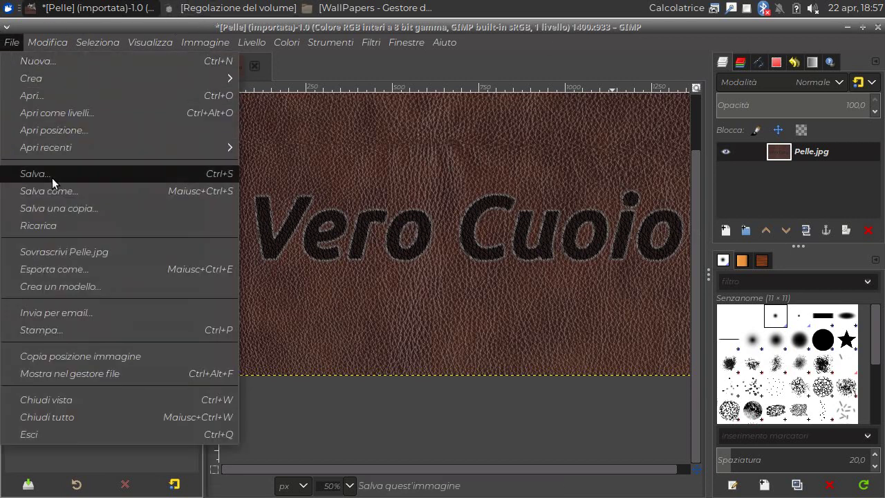
left_click(71, 269)
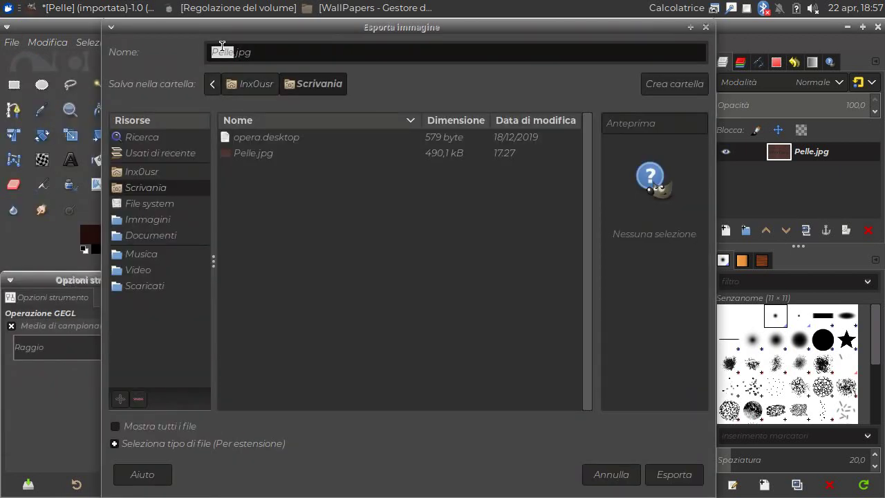
left_click_drag(257, 52, 188, 52)
type("EffettoP")
type("elle.png")
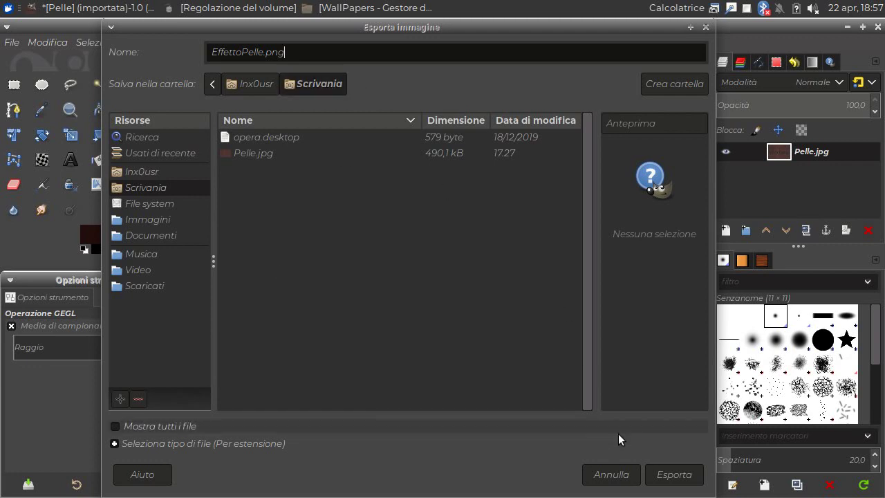
Export EffettoPelle.png with PNG compression level 0.
left_click(672, 476)
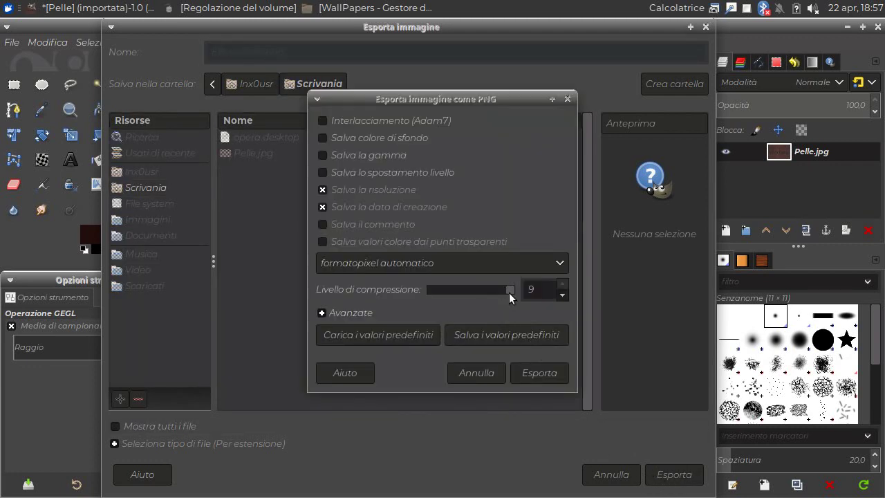
left_click_drag(509, 292, 413, 276)
left_click(535, 373)
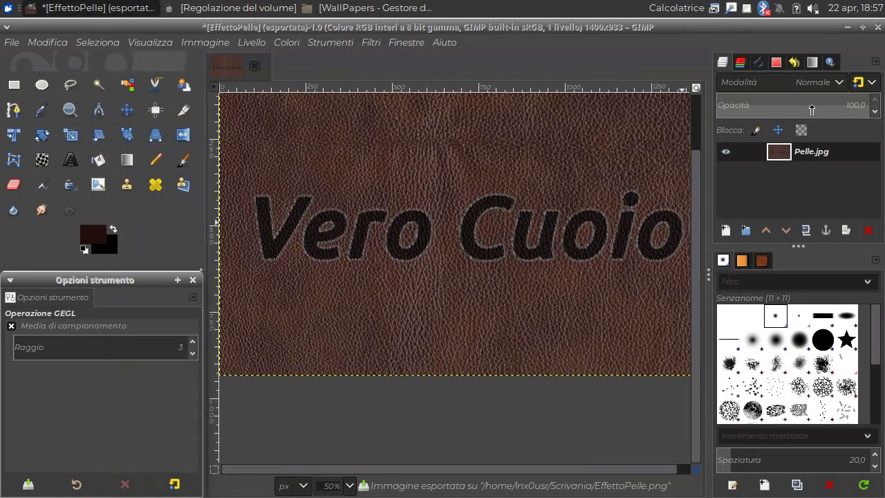
Minimize GIMP and place the Pelle.jpg icon beside EffettoPelle.png on the desktop.
left_click(847, 27)
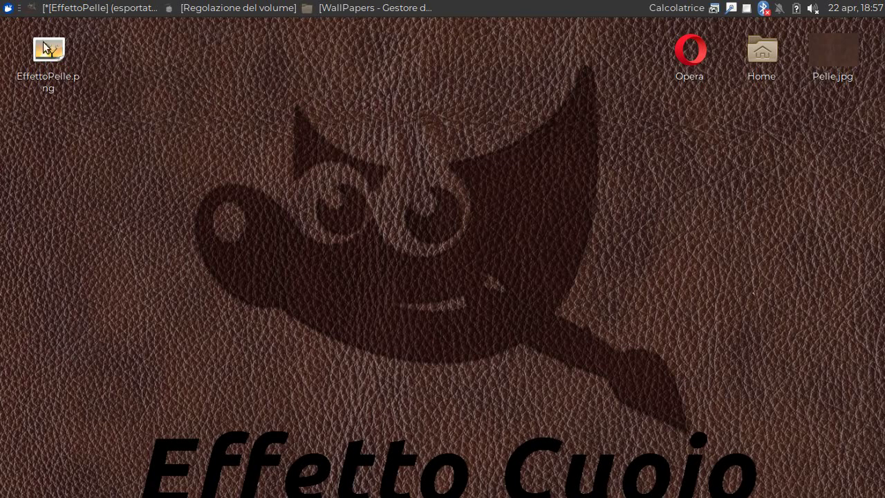
left_click_drag(30, 27, 326, 188)
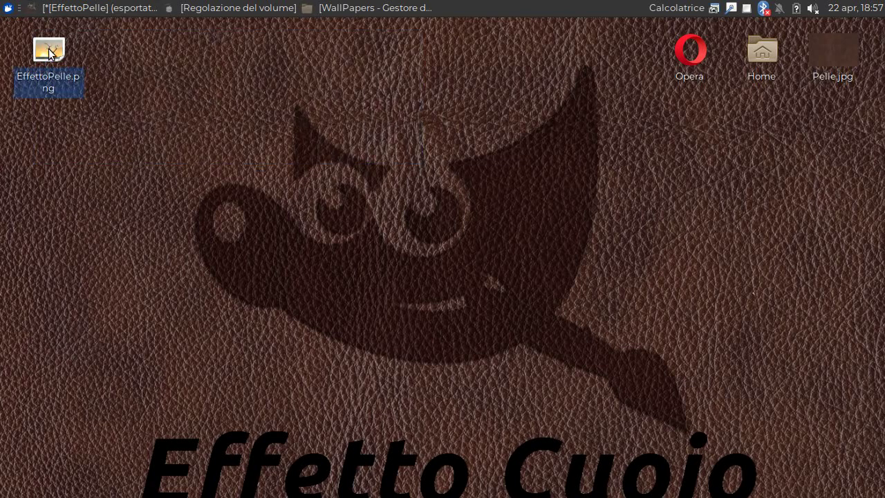
left_click_drag(49, 54, 619, 207)
mouse_move(833, 52)
left_mouse_down()
mouse_move(502, 196)
mouse_move(512, 208)
left_mouse_up()
View Pelle.jpg then EffettoPelle.png in Image Viewer, and bring GIMP back.
double_click(491, 221)
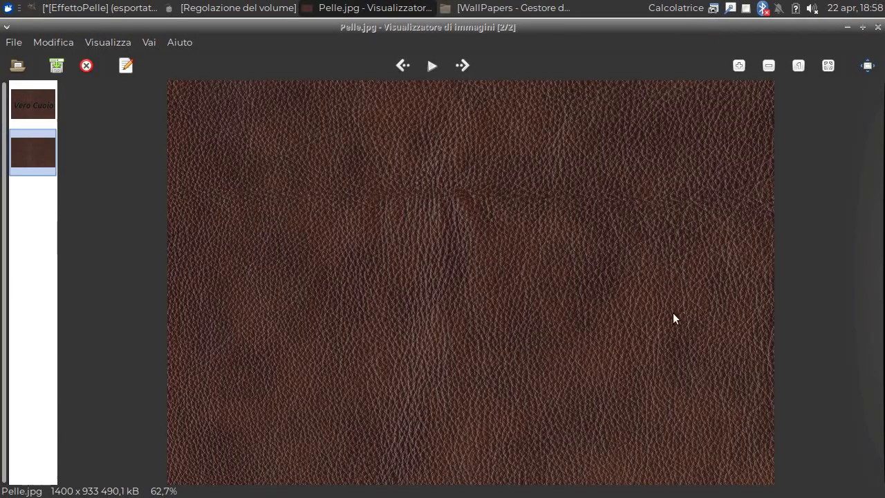
left_click(463, 65)
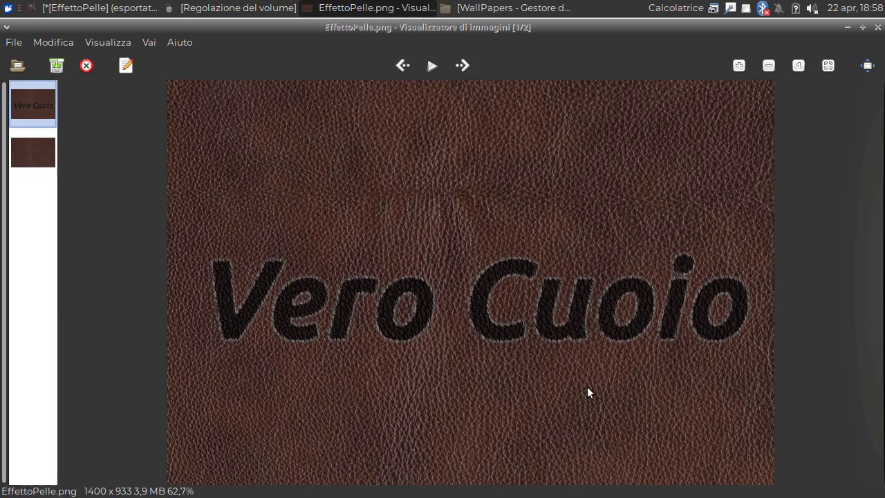
left_click(848, 28)
left_click(131, 7)
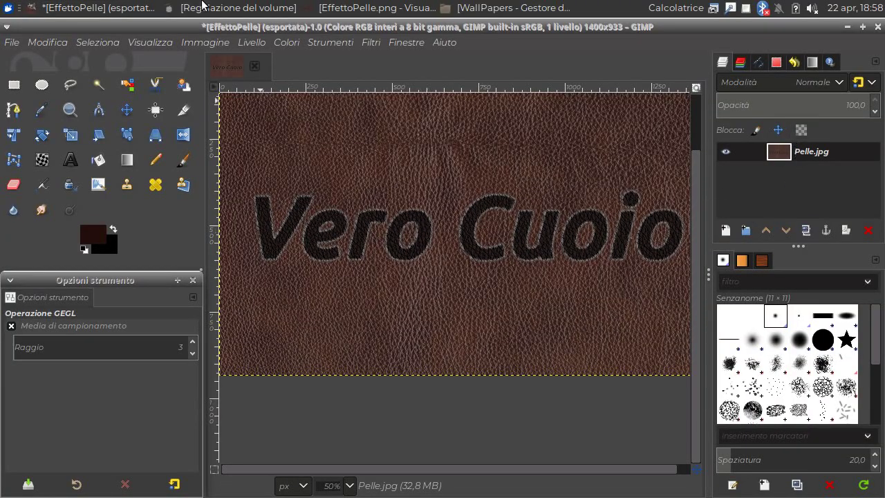
Browse the Seleziona, Visualizza and Filtri menus without applying anything, then minimize GIMP.
left_click(96, 42)
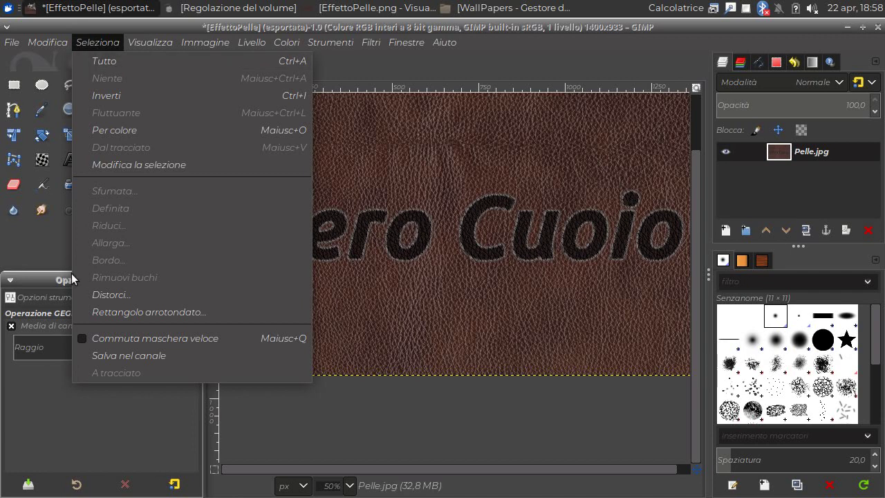
left_click(183, 29)
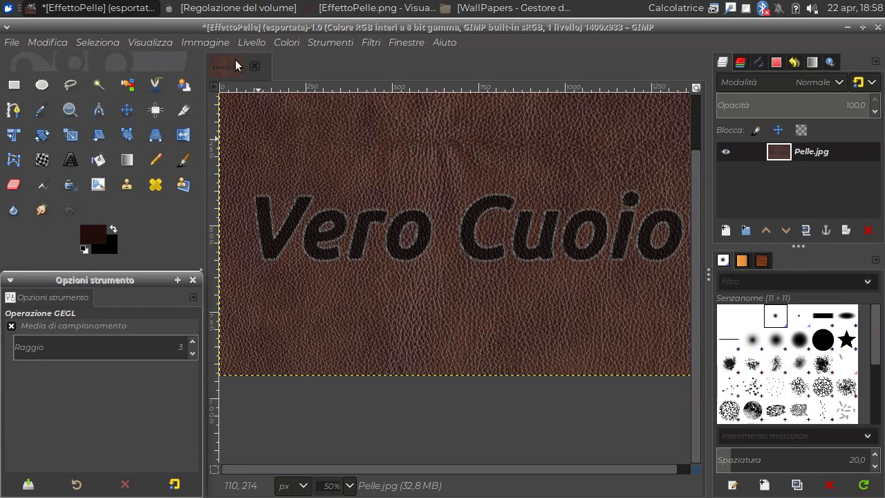
left_click(105, 39)
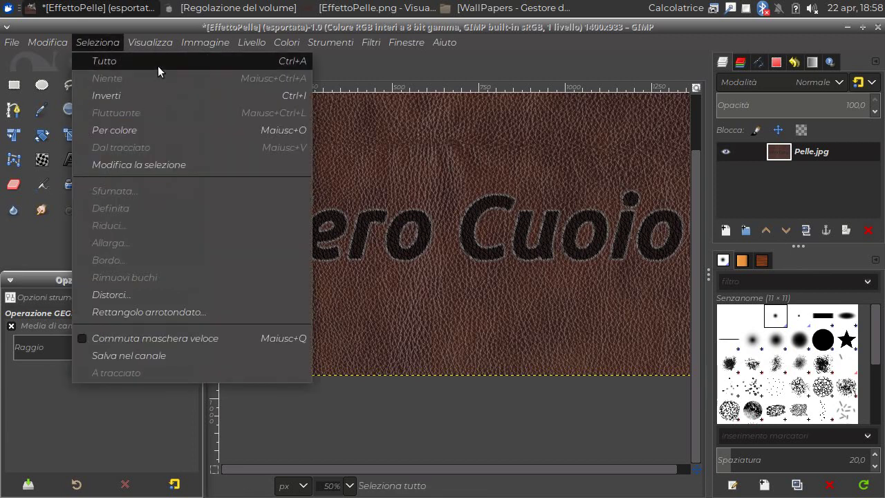
left_click(174, 21)
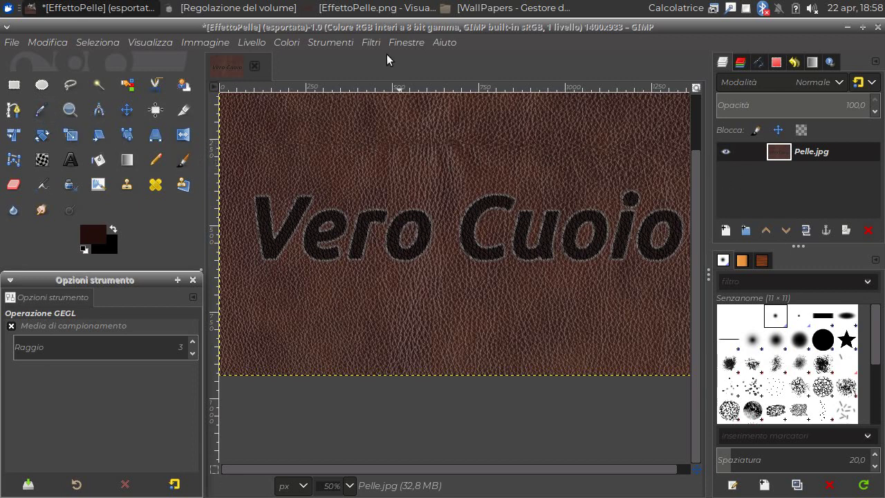
left_click(371, 42)
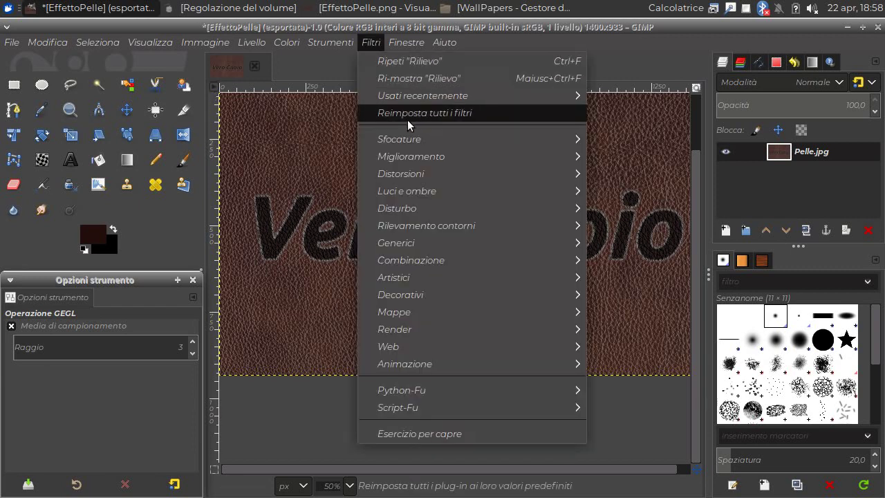
mouse_move(429, 173)
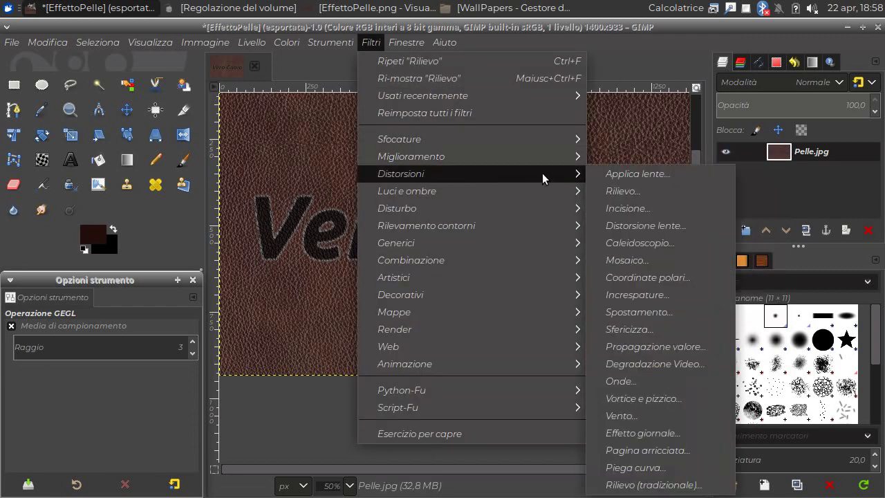
left_click(626, 54)
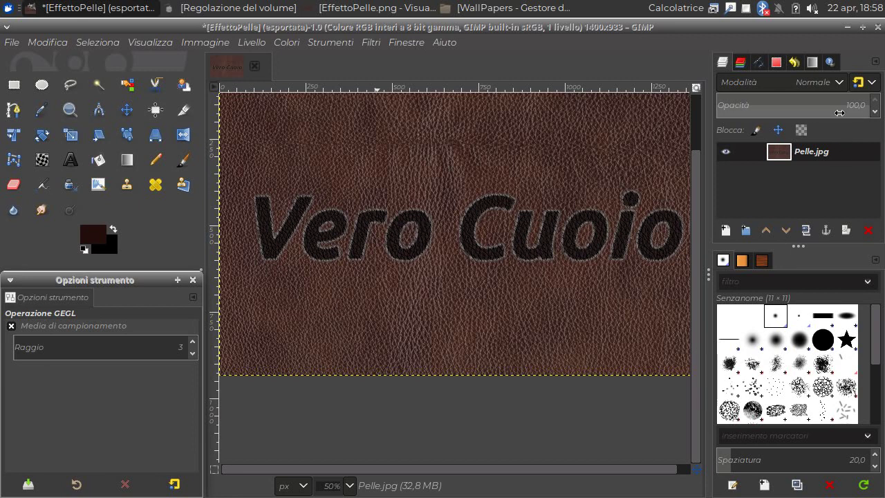
left_click(847, 27)
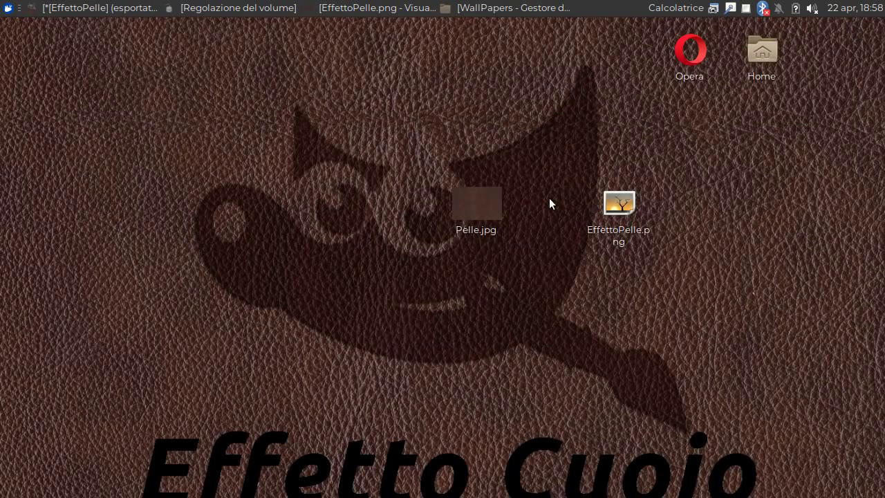
Open Pelle.jpg in Image Viewer and advance to the exported EffettoPelle.png.
double_click(471, 203)
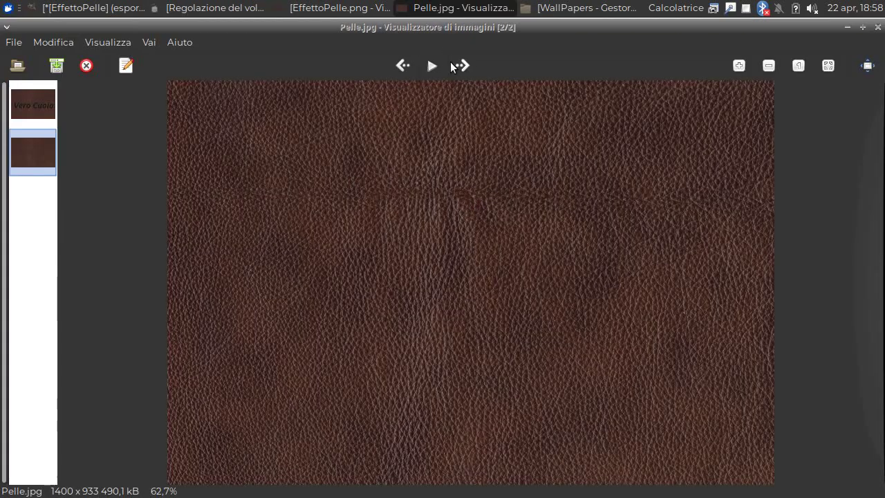
left_click(463, 66)
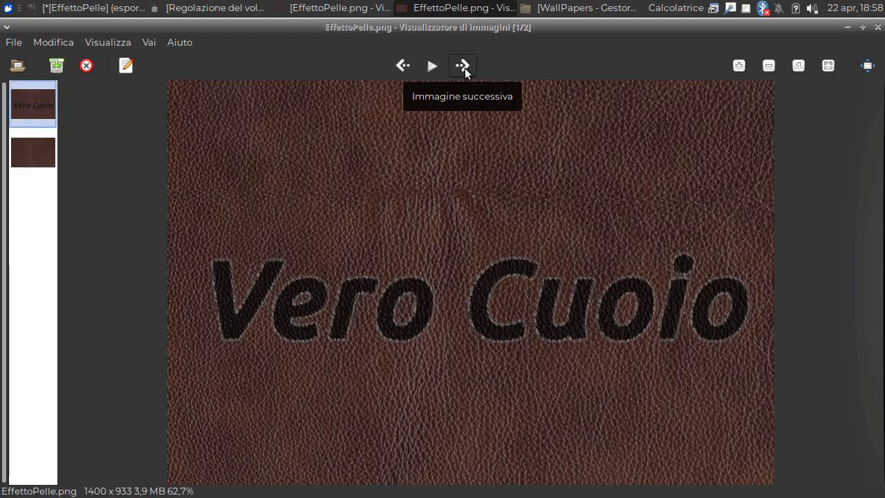